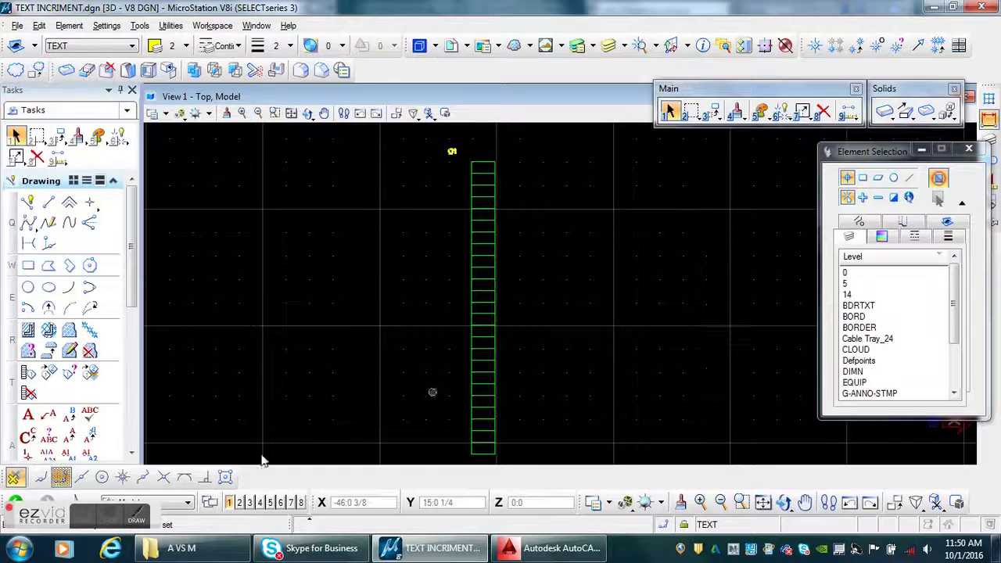
# Step: Draw a diagonal SmartLine across the green column's first cell, from its upper-left corner to its lower-right corner
pyautogui.moveTo(75, 513)
pyautogui.mouseDown()
pyautogui.moveTo(782, 98)
pyautogui.moveTo(863, 67)
pyautogui.mouseUp()
pyautogui.scroll(4, 455, 147)
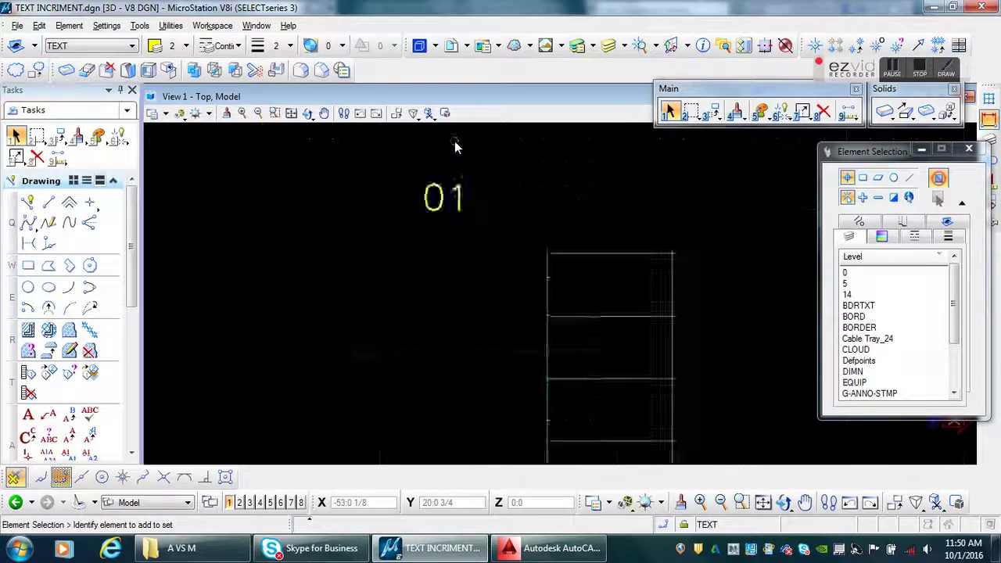
pyautogui.scroll(-4, 455, 147)
pyautogui.click(28, 203)
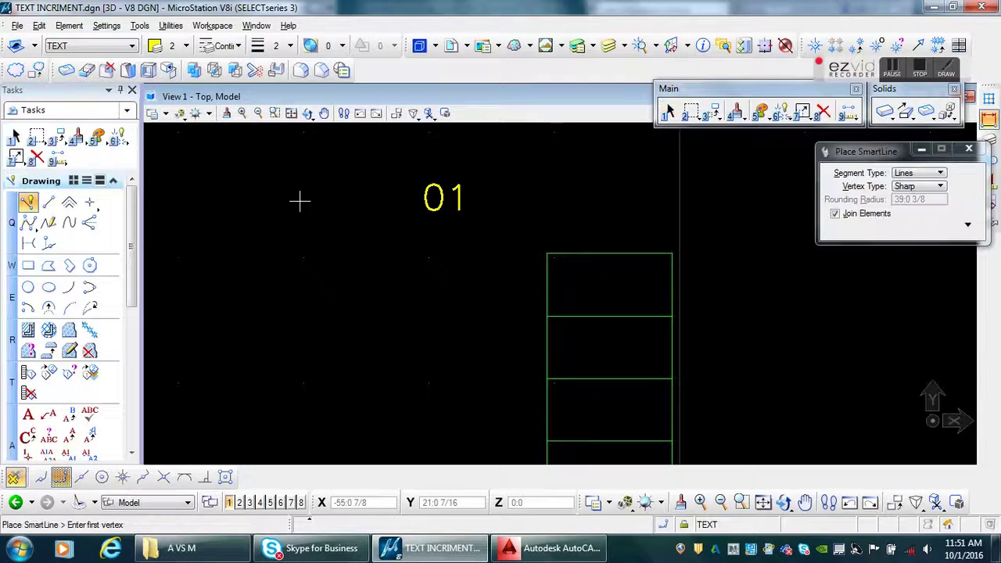
pyautogui.click(436, 195)
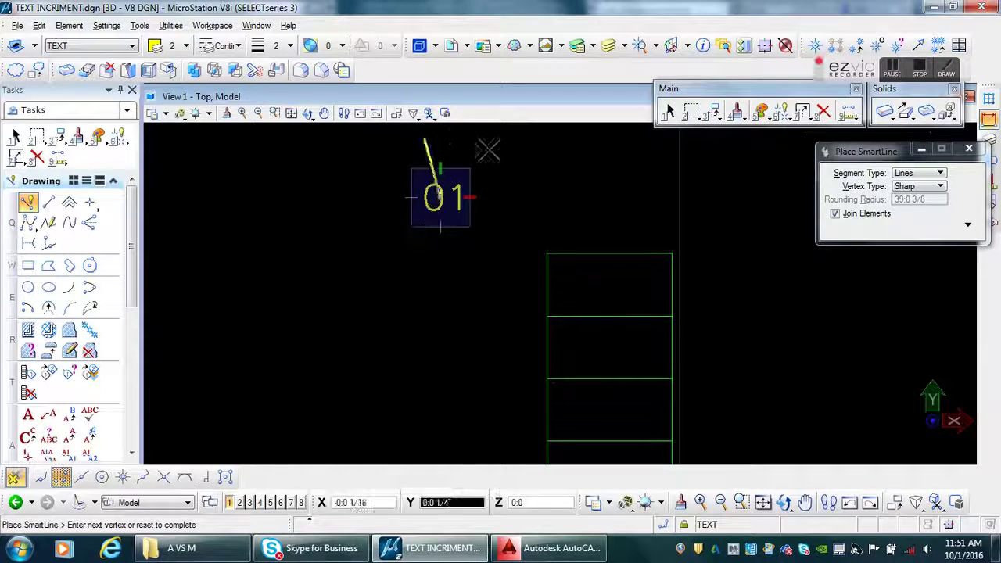
pyautogui.rightClick(480, 230)
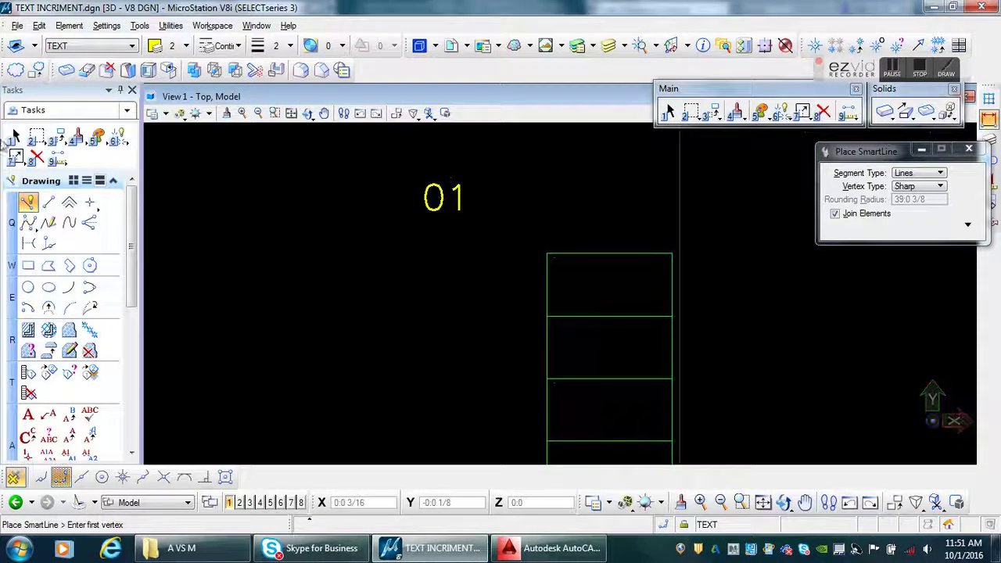
pyautogui.click(547, 254)
pyautogui.click(671, 315)
pyautogui.rightClick(671, 315)
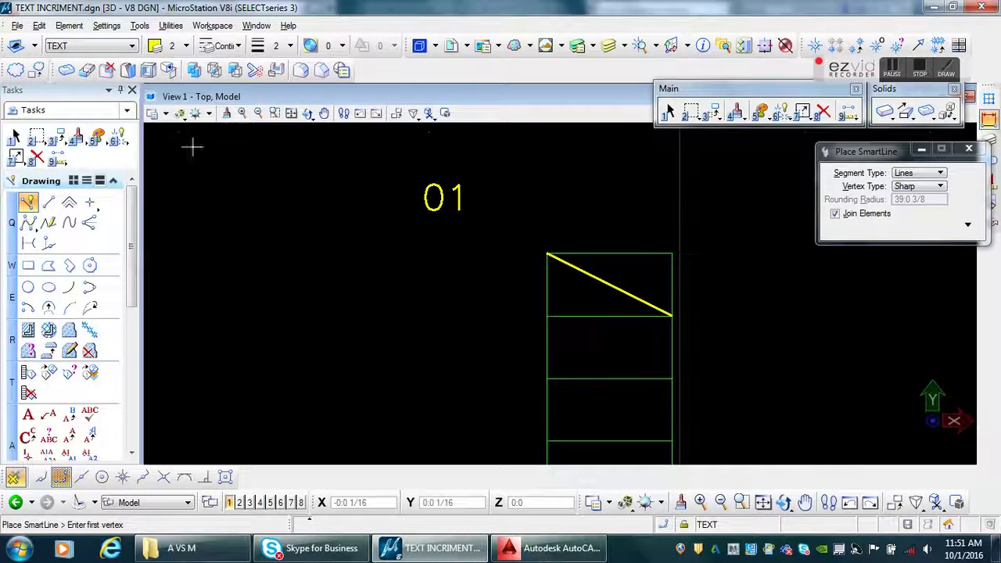
# Step: Move the text 01 by its centre onto the diagonal's midpoint in the first cell, and delete the diagonal line
pyautogui.click(14, 136)
pyautogui.click(449, 205)
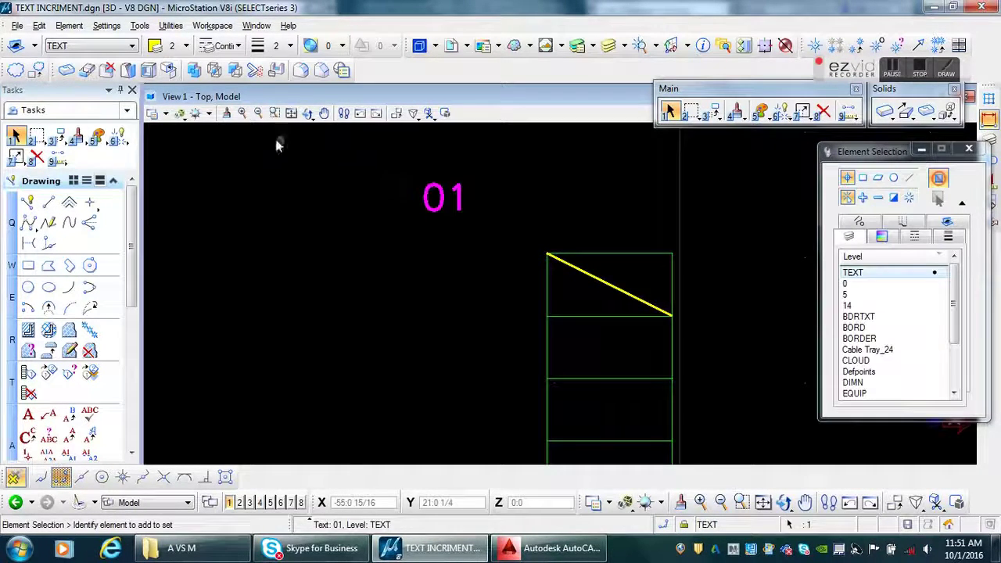
pyautogui.click(58, 141)
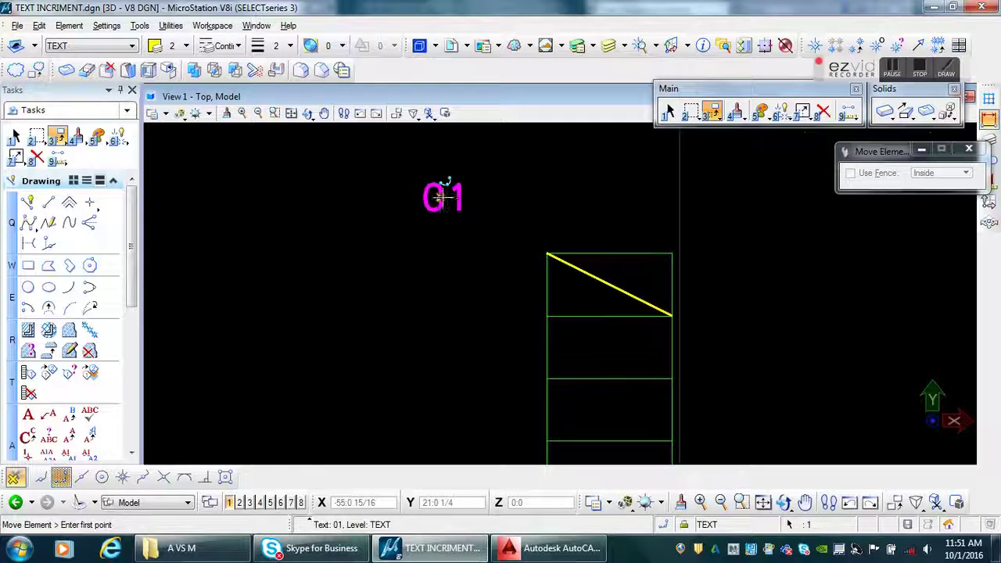
pyautogui.click(443, 198)
pyautogui.click(611, 281)
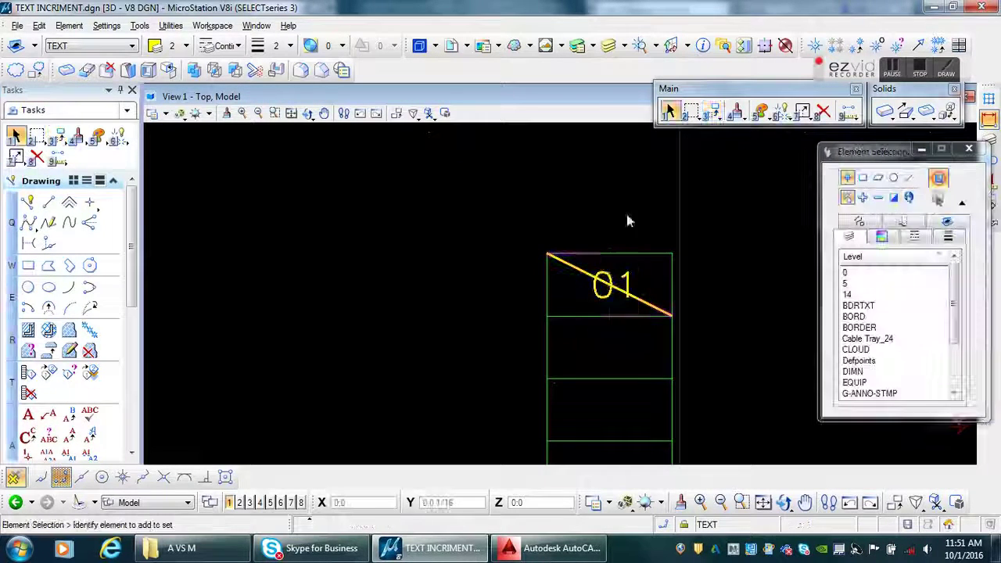
pyautogui.press('Delete')
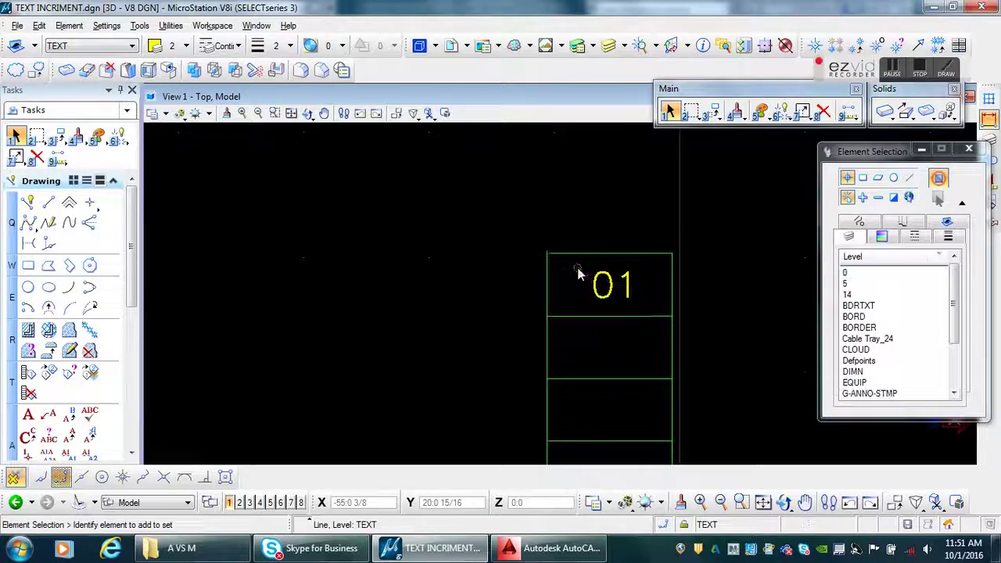
# Step: Start the Copy and Increment Text tool with a tag increment of 1
pyautogui.scroll(-2, 581, 239)
pyautogui.moveTo(613, 289); pyautogui.dragTo(550, 255, button='middle')
pyautogui.scroll(-3, 550, 261)
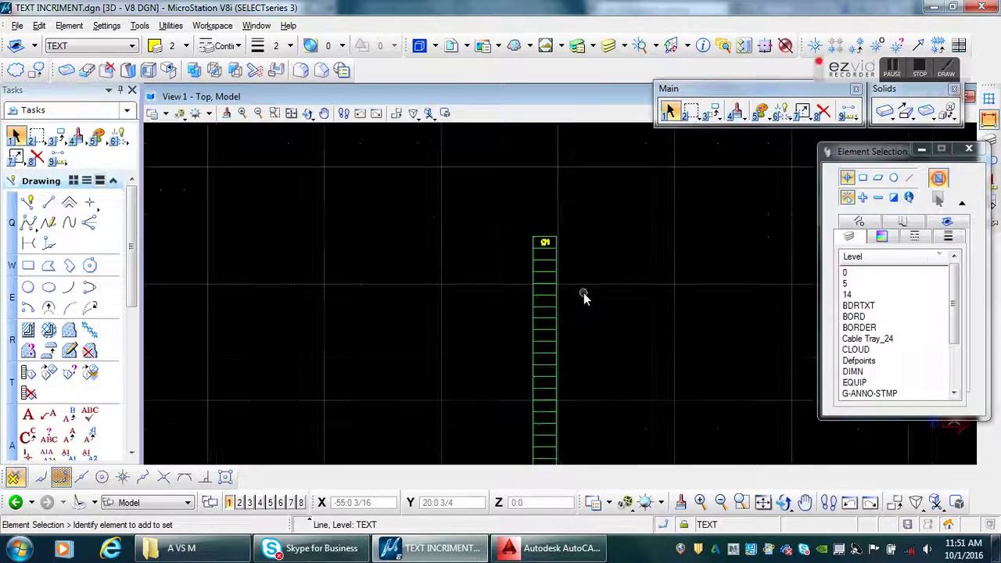
pyautogui.moveTo(583, 292); pyautogui.dragTo(560, 193, button='middle')
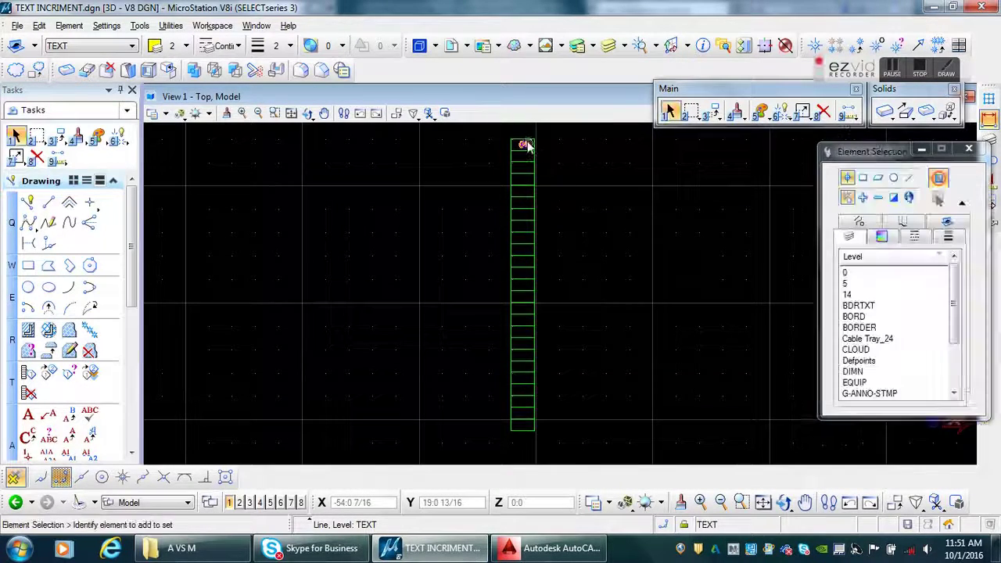
pyautogui.scroll(3, 526, 145)
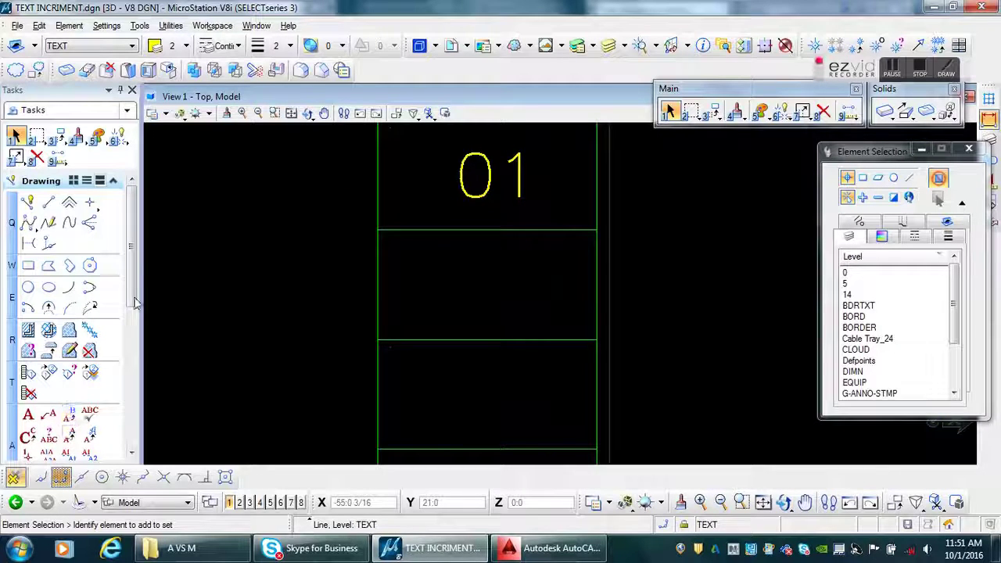
pyautogui.scroll(-3, 107, 349)
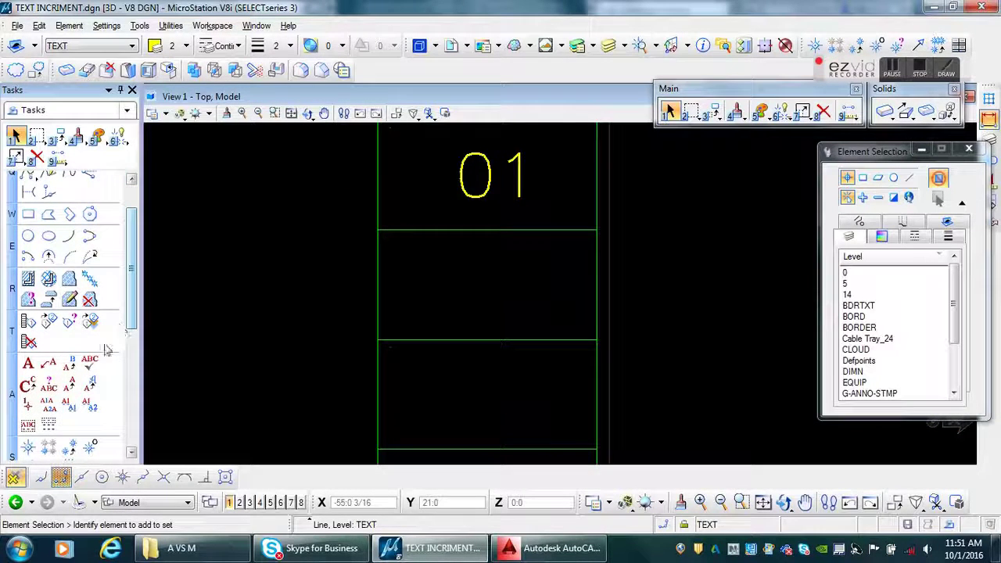
pyautogui.click(47, 405)
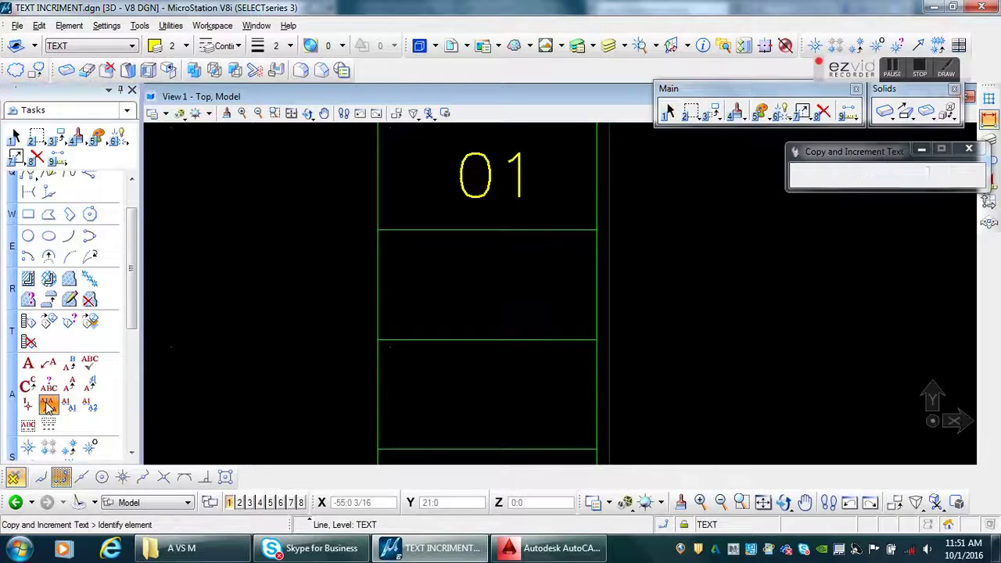
pyautogui.click(909, 178)
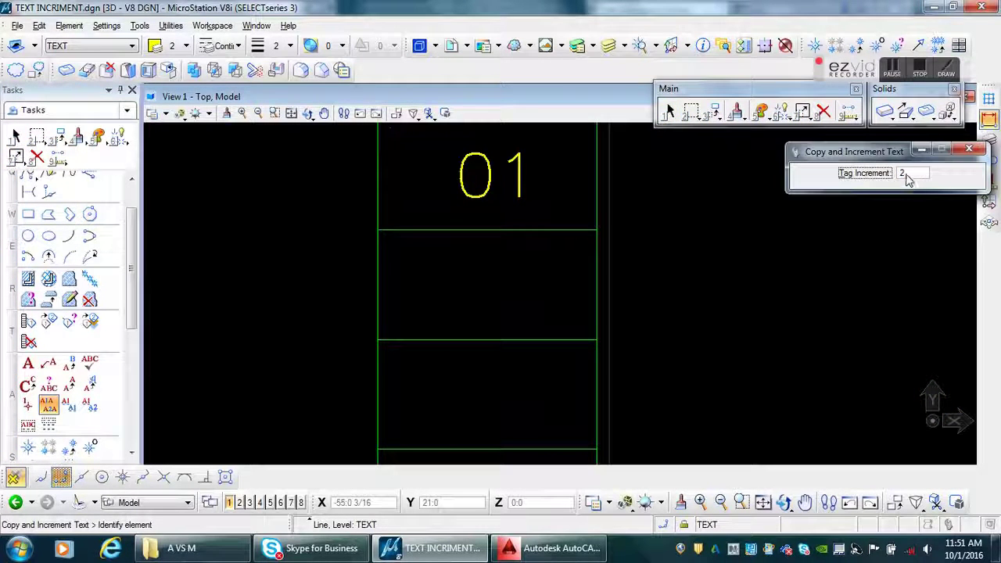
pyautogui.write('1')
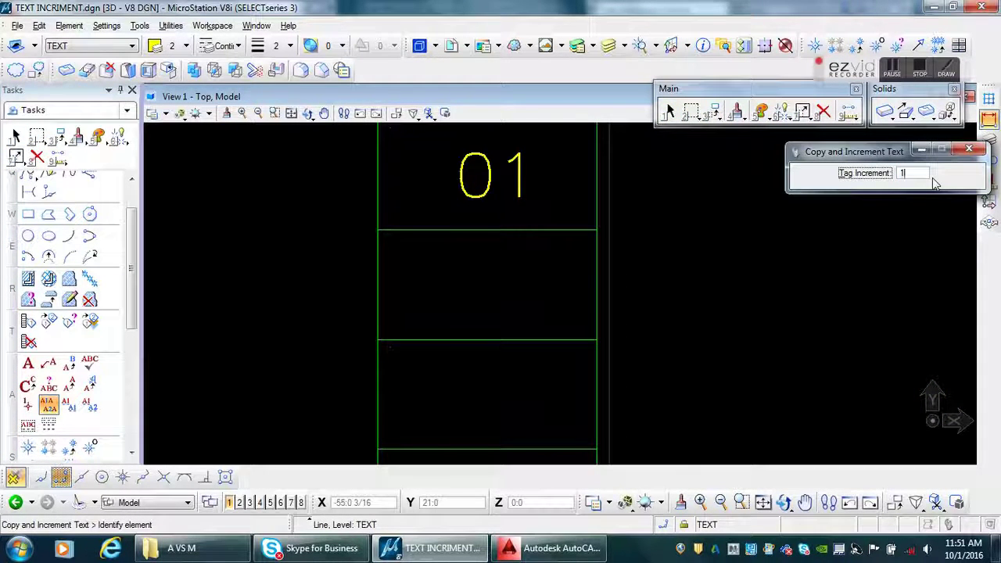
# Step: Place incremented copies of the text 01 down the column, one centred in each cell, from 02 to 25 in the last cell
pyautogui.click(488, 173)
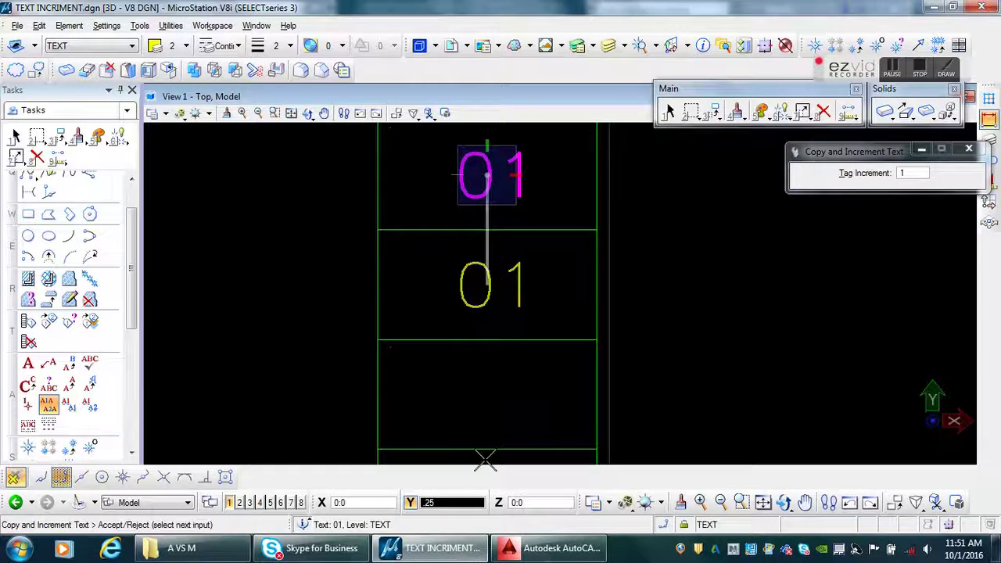
pyautogui.click(485, 284)
pyautogui.moveTo(495, 256); pyautogui.dragTo(510, 180, button='middle')
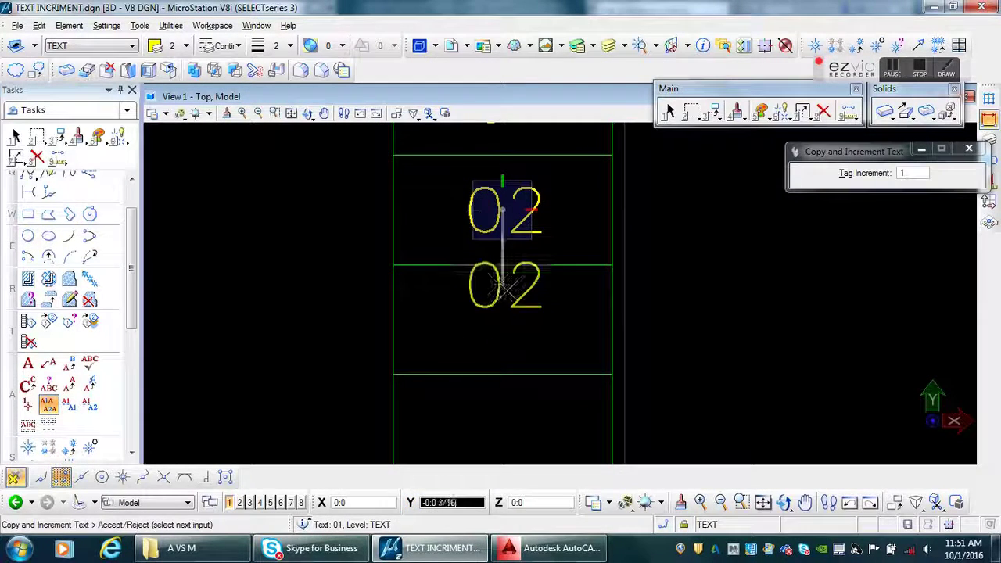
pyautogui.click(501, 317)
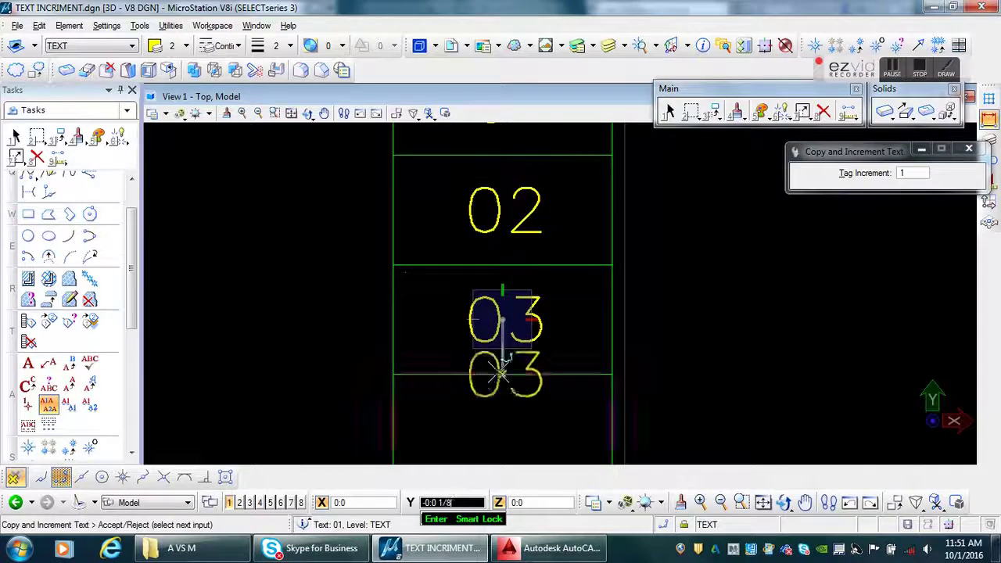
pyautogui.moveTo(506, 340); pyautogui.dragTo(512, 251, button='middle')
pyautogui.click(507, 348)
pyautogui.moveTo(507, 348); pyautogui.dragTo(522, 239, button='middle')
pyautogui.click(524, 340)
pyautogui.moveTo(524, 341); pyautogui.dragTo(526, 247, button='middle')
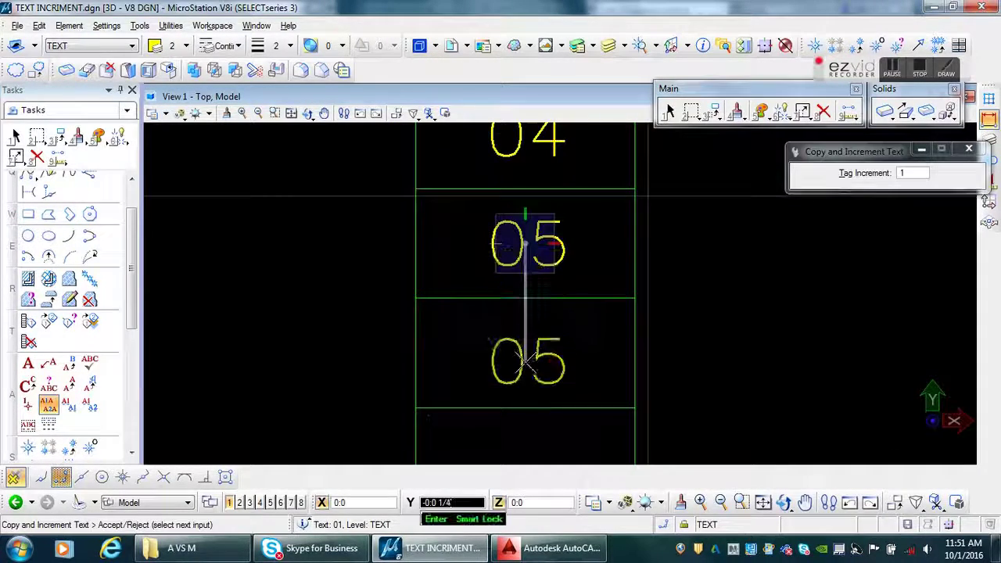
pyautogui.click(527, 348)
pyautogui.moveTo(526, 348); pyautogui.dragTo(526, 222, button='middle')
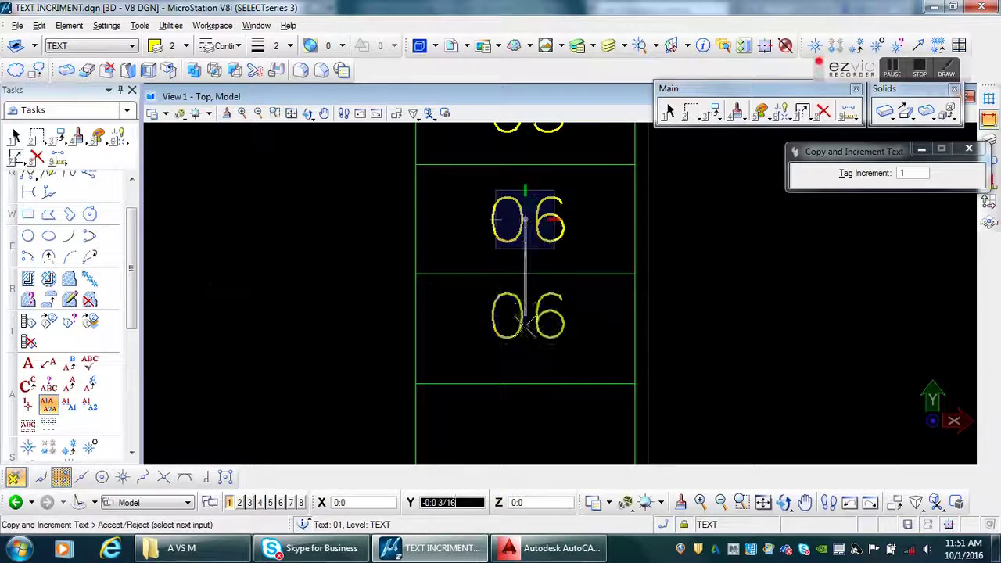
pyautogui.click(525, 327)
pyautogui.moveTo(526, 327); pyautogui.dragTo(531, 205, button='middle')
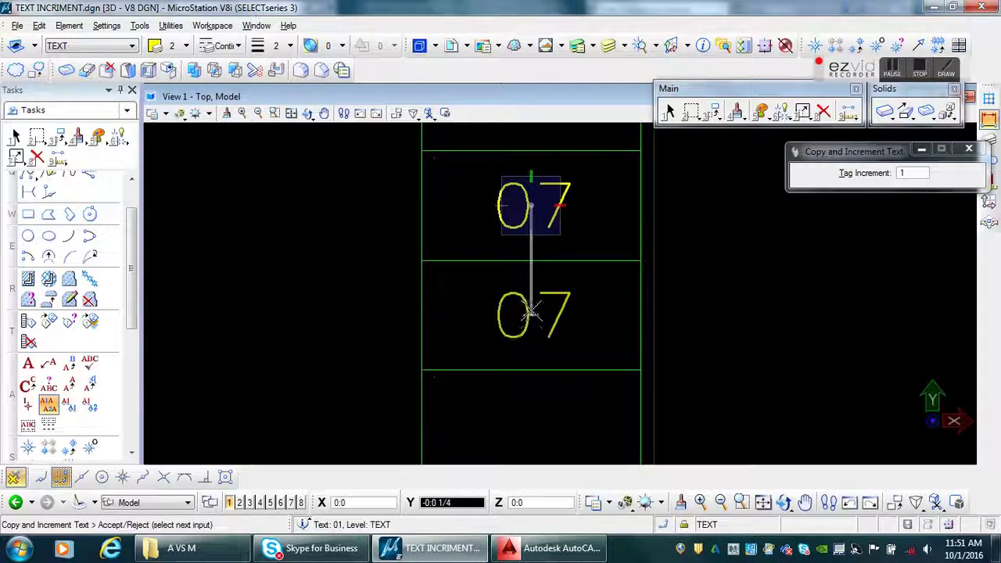
pyautogui.click(532, 311)
pyautogui.moveTo(531, 312); pyautogui.dragTo(535, 203, button='middle')
pyautogui.click(532, 305)
pyautogui.click(534, 305)
pyautogui.moveTo(533, 305); pyautogui.dragTo(538, 223, button='middle')
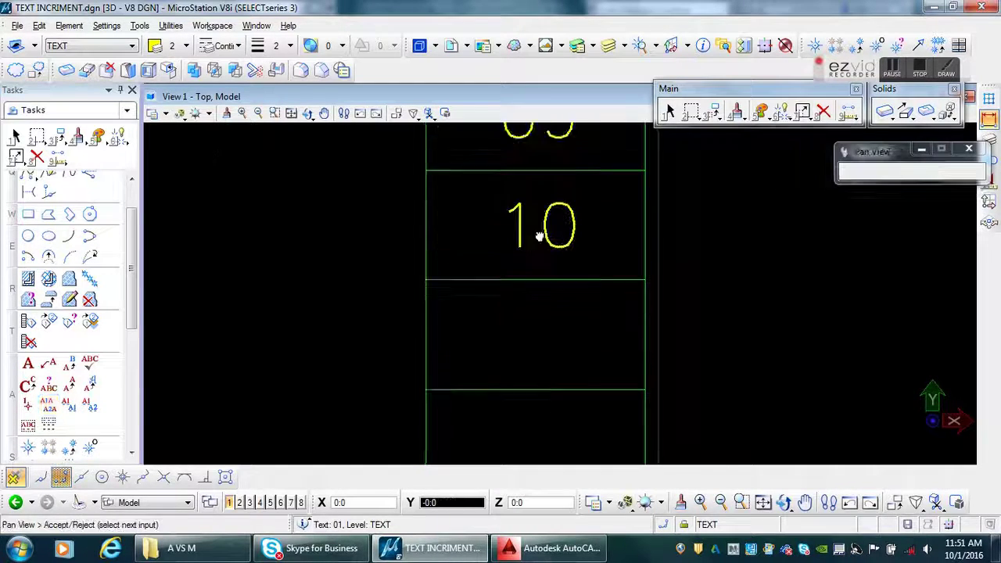
pyautogui.click(538, 329)
pyautogui.moveTo(538, 329); pyautogui.dragTo(537, 207, button='middle')
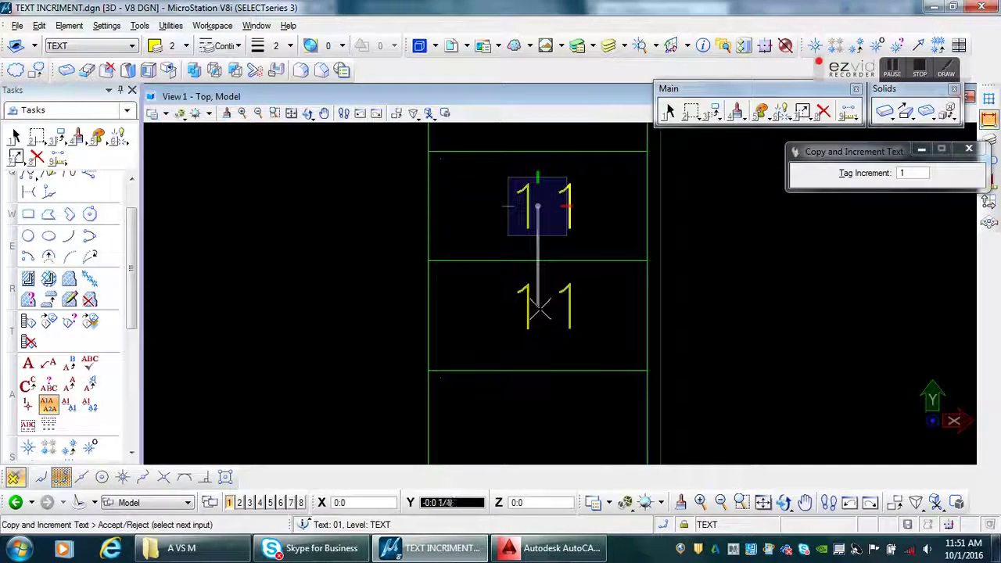
pyautogui.click(538, 317)
pyautogui.moveTo(538, 317); pyautogui.dragTo(541, 237, button='middle')
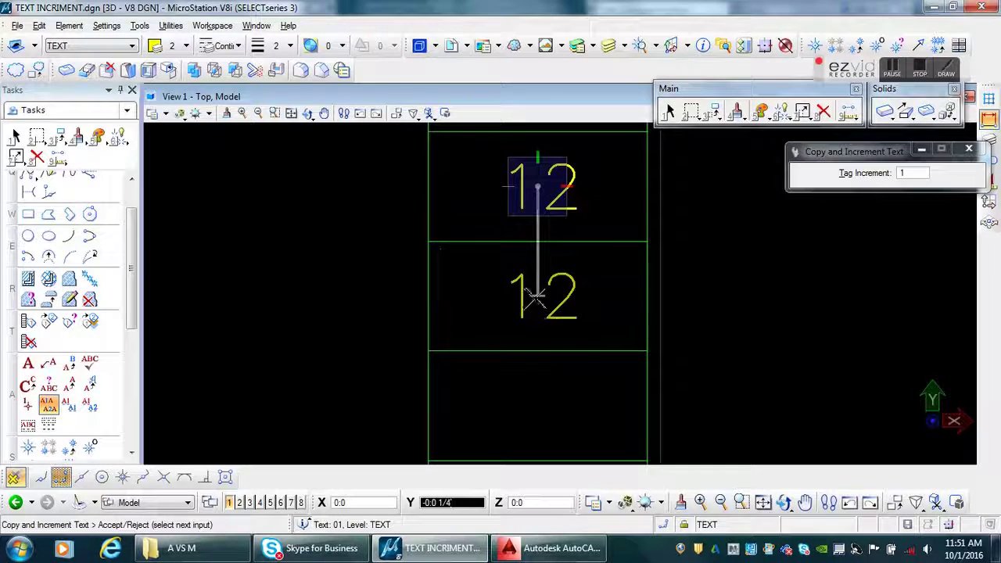
pyautogui.click(529, 322)
pyautogui.moveTo(529, 322); pyautogui.dragTo(536, 264, button='middle')
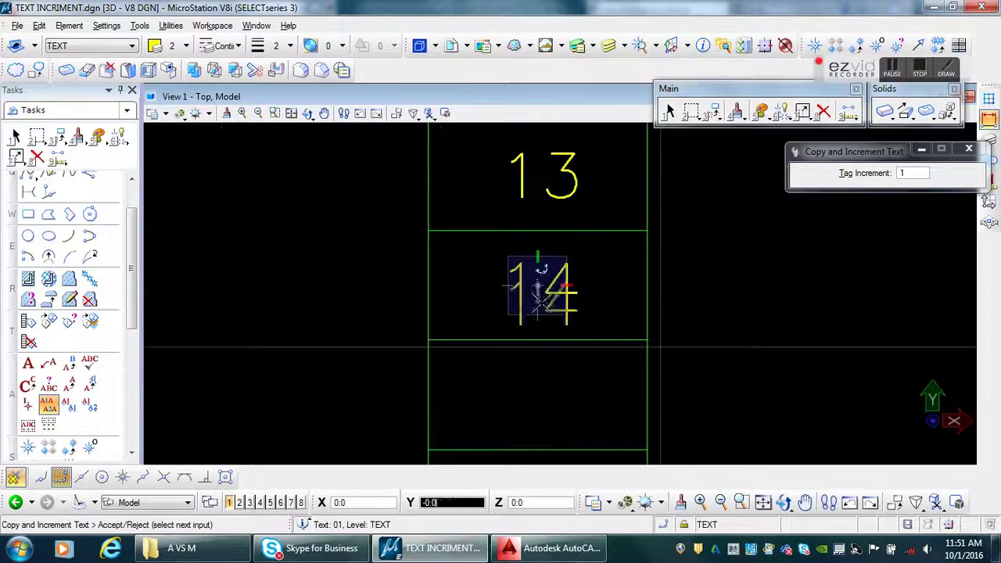
pyautogui.click(539, 303)
pyautogui.moveTo(540, 303); pyautogui.dragTo(531, 251, button='middle')
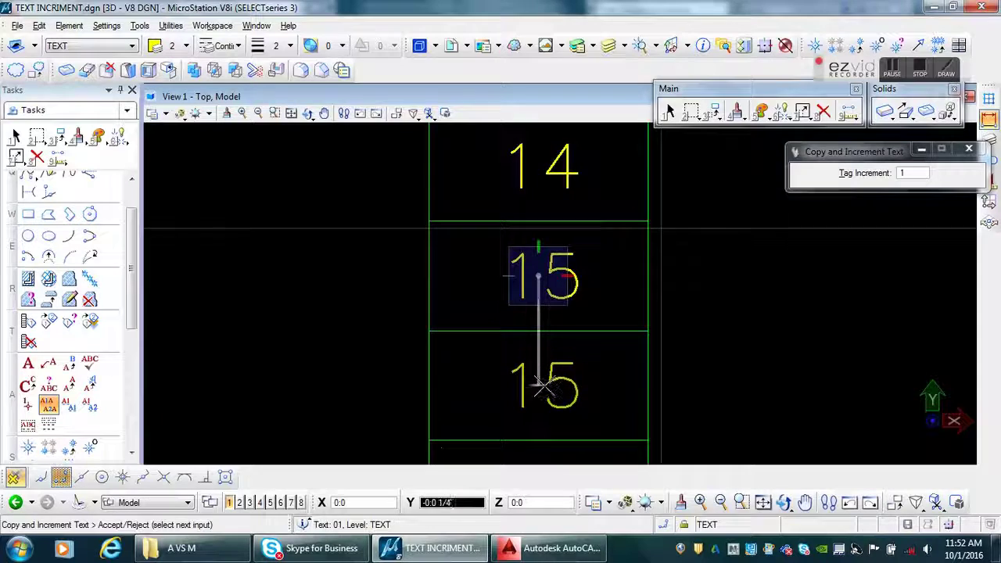
pyautogui.click(541, 385)
pyautogui.moveTo(541, 385); pyautogui.dragTo(529, 275, button='middle')
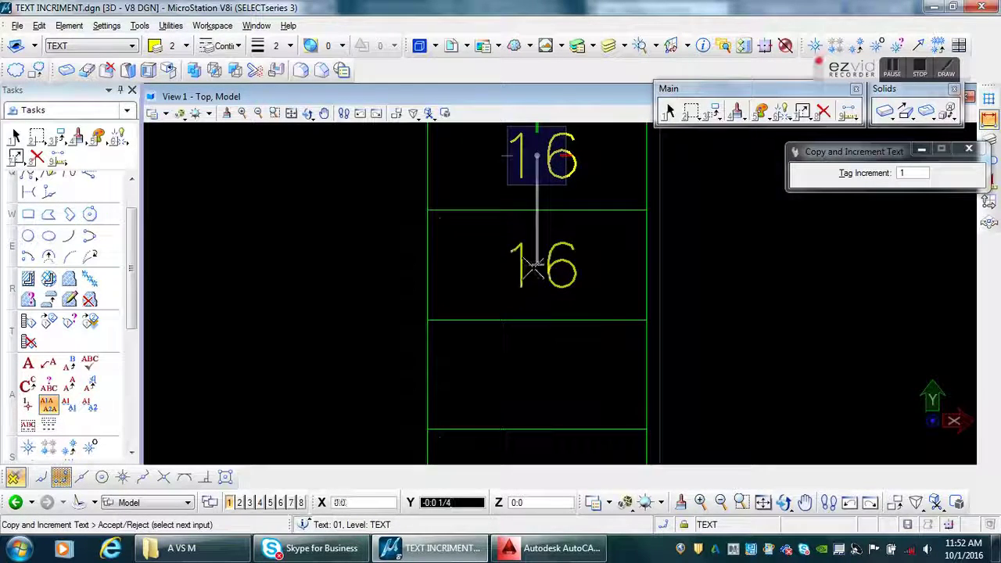
pyautogui.click(532, 266)
pyautogui.click(538, 374)
pyautogui.moveTo(538, 377); pyautogui.dragTo(532, 177, button='middle')
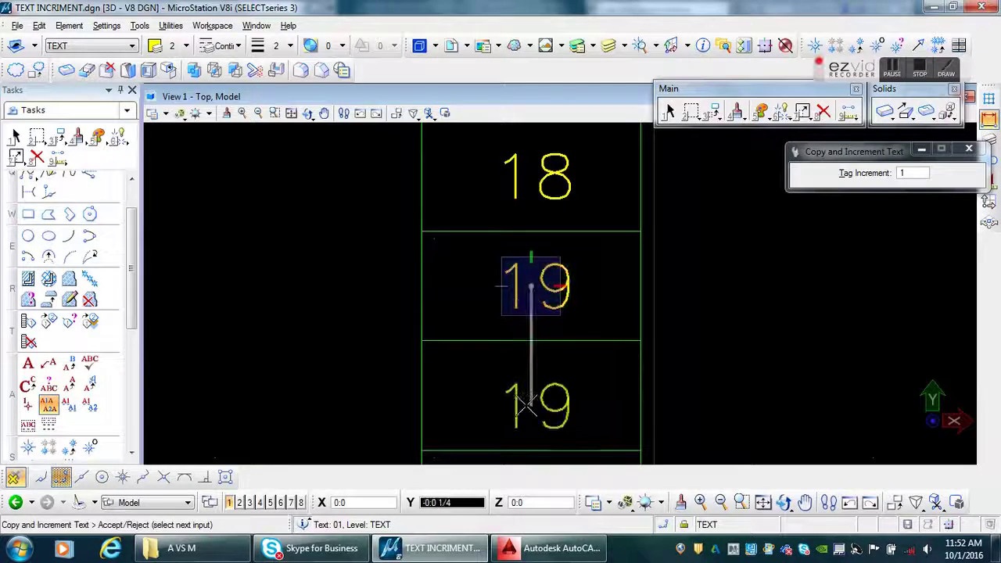
pyautogui.click(531, 399)
pyautogui.moveTo(531, 399); pyautogui.dragTo(537, 291, button='middle')
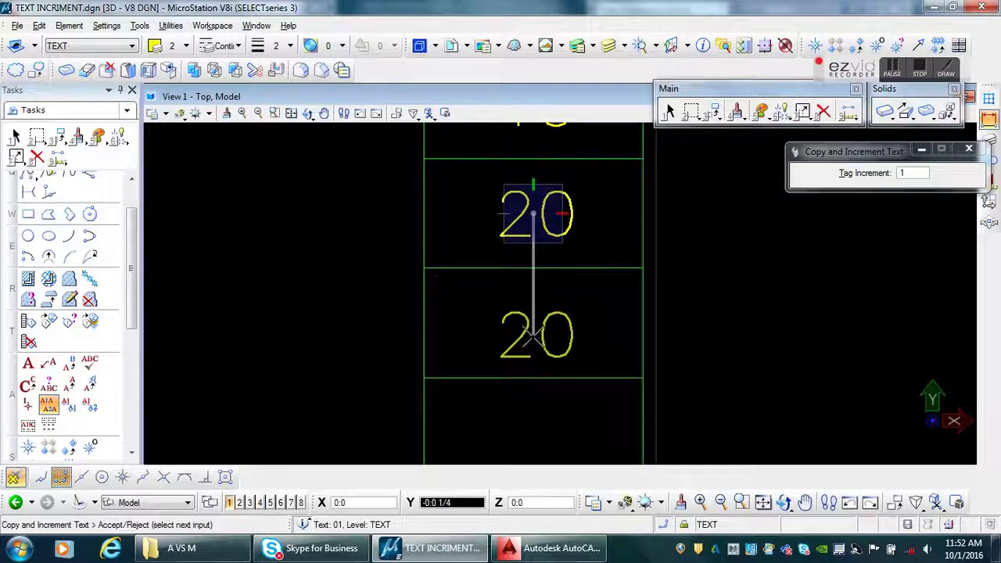
pyautogui.click(531, 344)
pyautogui.moveTo(532, 344); pyautogui.dragTo(545, 262, button='middle')
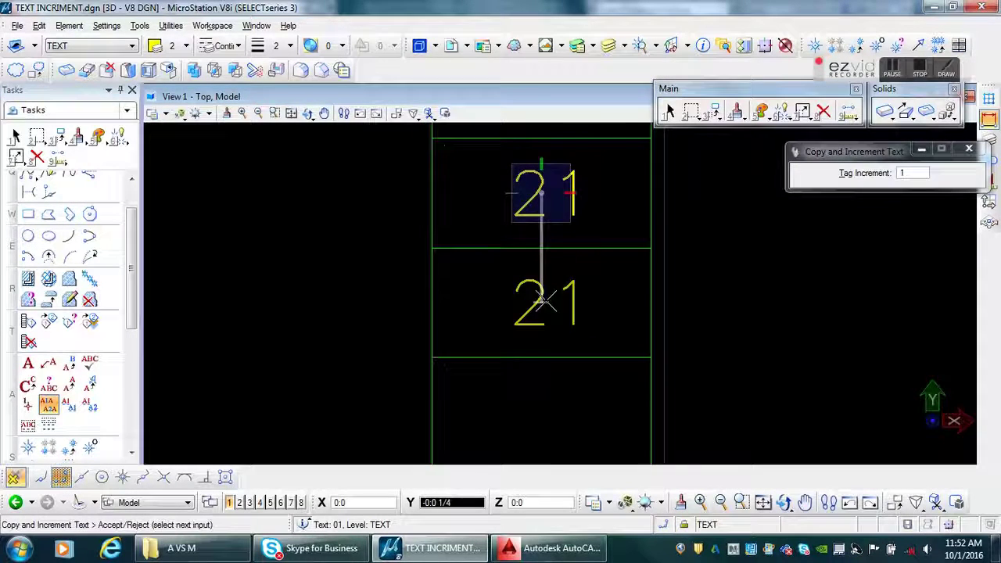
pyautogui.moveTo(533, 399); pyautogui.dragTo(539, 225, button='middle')
pyautogui.click(537, 309)
pyautogui.click(538, 327)
pyautogui.moveTo(538, 327); pyautogui.dragTo(537, 216, button='middle')
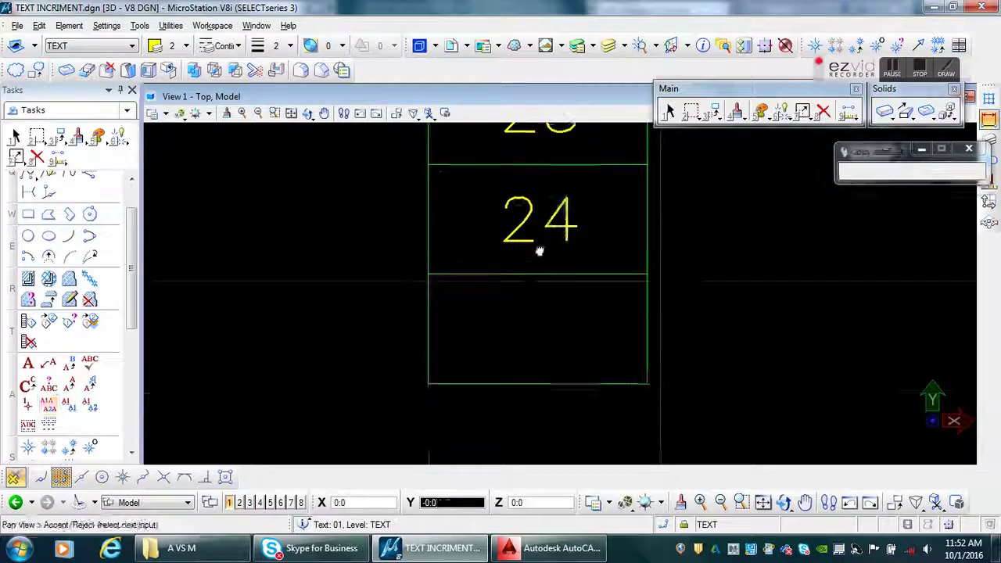
pyautogui.click(535, 323)
# Step: Review the numbering in the column's cells from the first one down to the last
pyautogui.scroll(-5, 576, 302)
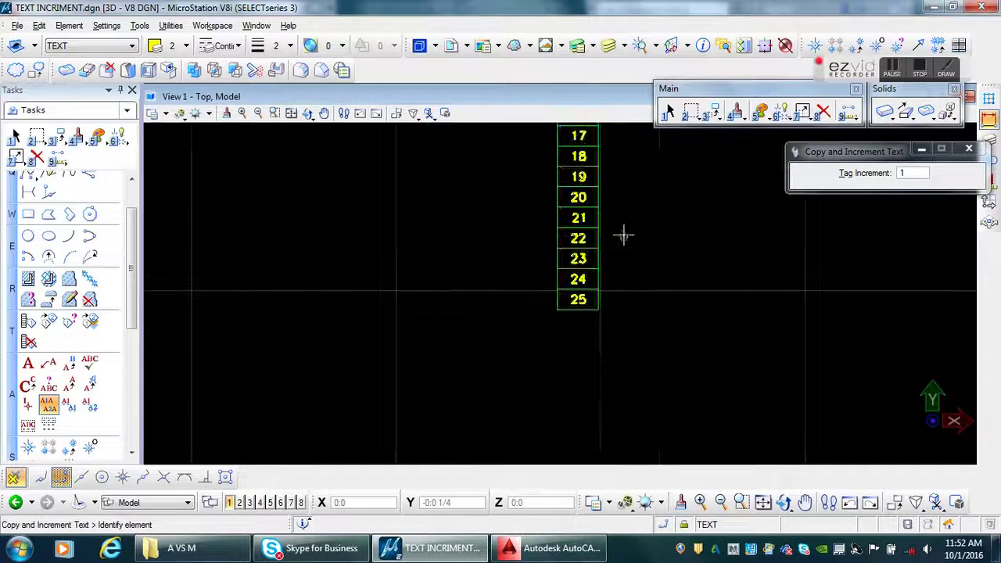
pyautogui.moveTo(624, 233); pyautogui.dragTo(599, 325, button='middle')
pyautogui.moveTo(602, 209); pyautogui.dragTo(572, 201, button='middle')
pyautogui.scroll(3, 574, 309)
pyautogui.moveTo(559, 330); pyautogui.dragTo(548, 174, button='middle')
pyautogui.moveTo(534, 259); pyautogui.dragTo(519, 159, button='middle')
pyautogui.moveTo(543, 341); pyautogui.dragTo(543, 191, button='middle')
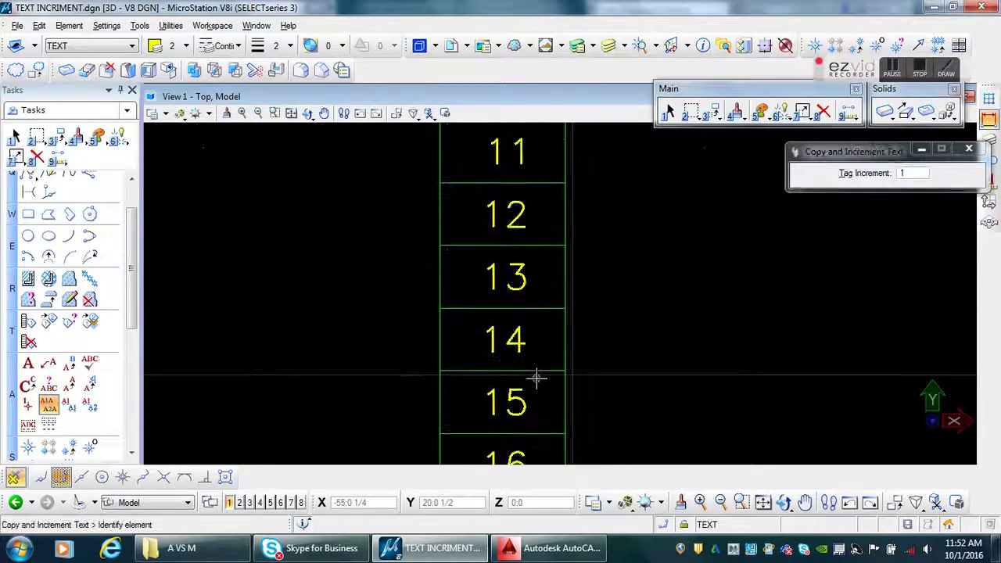
pyautogui.moveTo(536, 377); pyautogui.dragTo(537, 216, button='middle')
pyautogui.moveTo(539, 309)
pyautogui.mouseDown(button='middle')
pyautogui.moveTo(545, 217)
pyautogui.moveTo(527, 310)
pyautogui.moveTo(547, 375)
pyautogui.moveTo(552, 215)
pyautogui.mouseUp(button='middle')
pyautogui.scroll(-7, 553, 304)
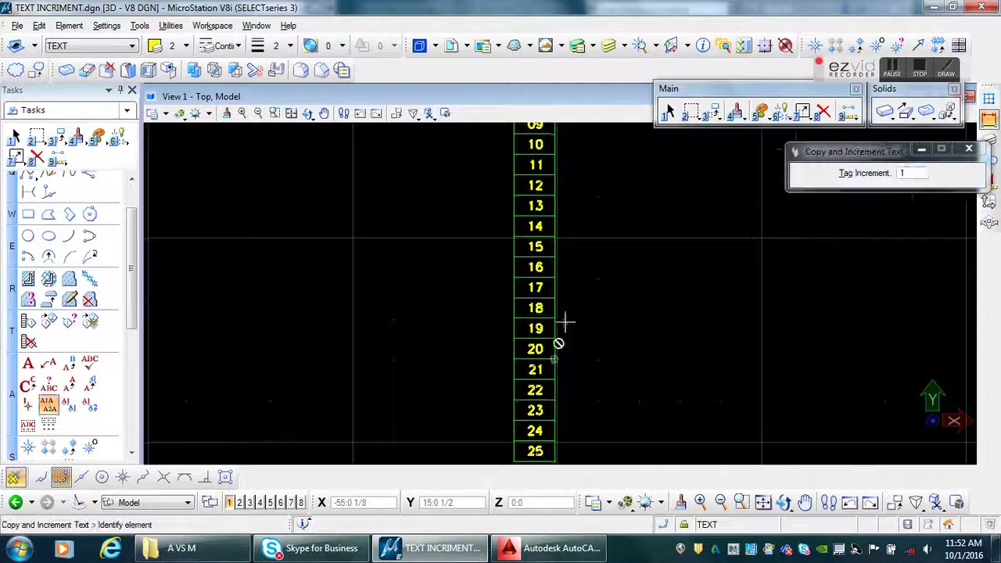
# Step: Switch to AutoCAD and draw a diagonal line across the column's first cell, from its upper-left to its lower-right corner
pyautogui.click(48, 405)
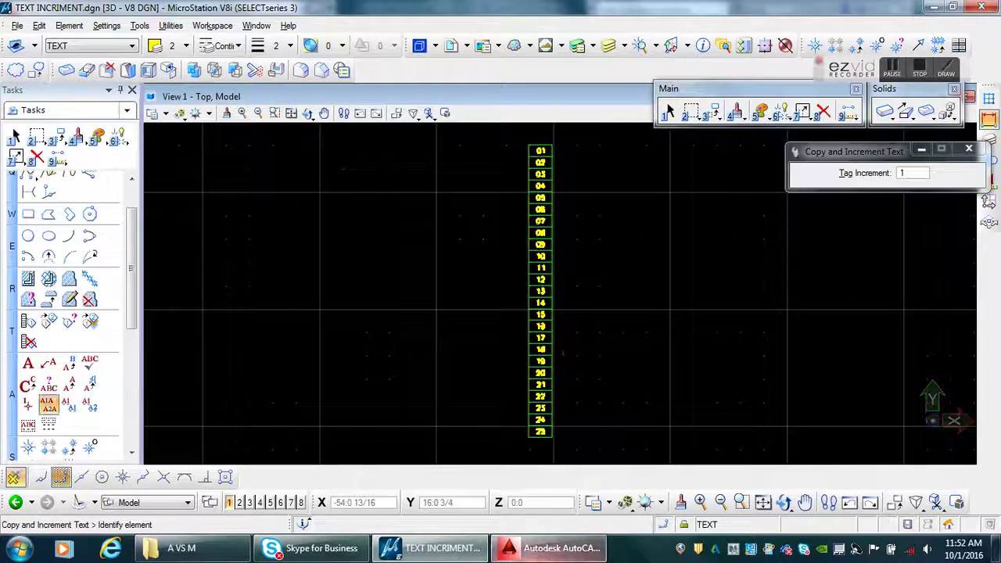
pyautogui.click(552, 547)
pyautogui.scroll(10, 493, 130)
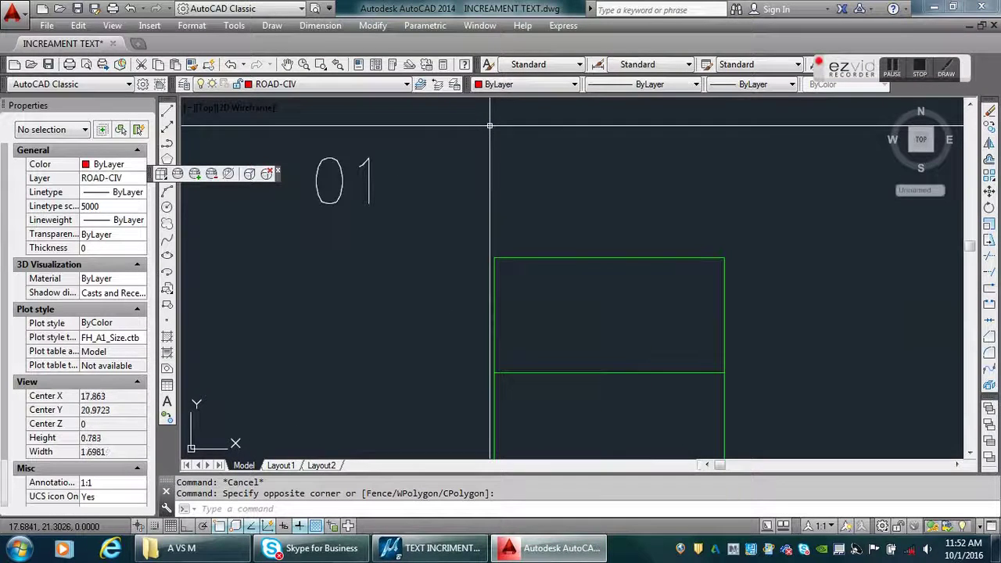
pyautogui.write('l')
pyautogui.press('Return')
pyautogui.click(494, 259)
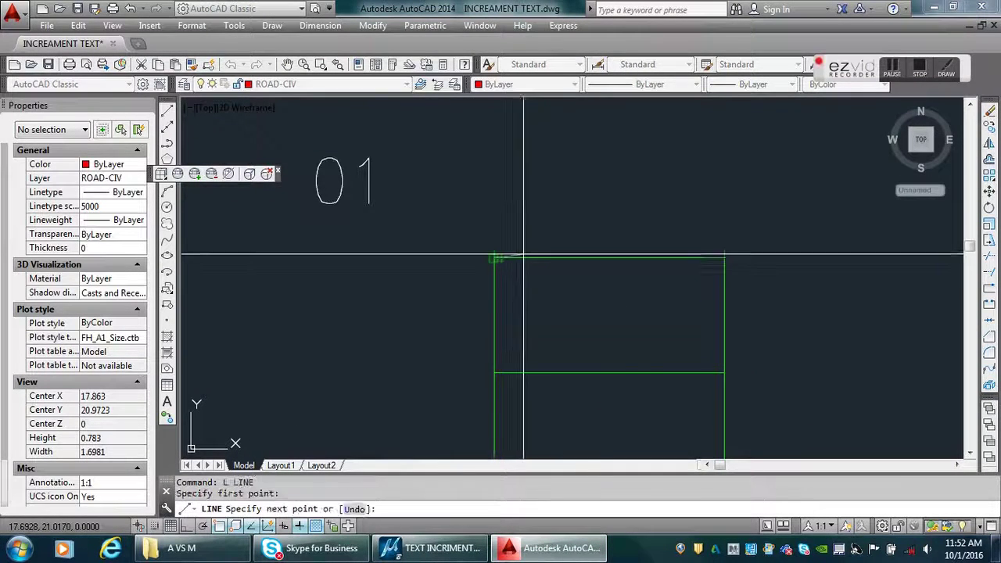
pyautogui.click(723, 373)
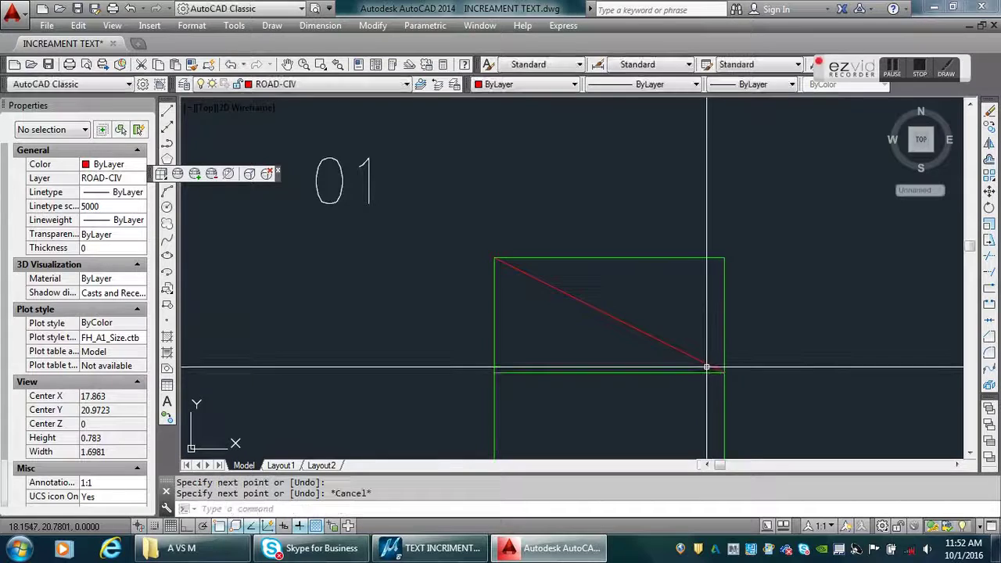
pyautogui.press('Escape')
# Step: Move the text 01 by its insertion point onto the diagonal's midpoint in the first cell
pyautogui.write('m')
pyautogui.press('Return')
pyautogui.click(301, 148)
pyautogui.click(395, 211)
pyautogui.press('Return')
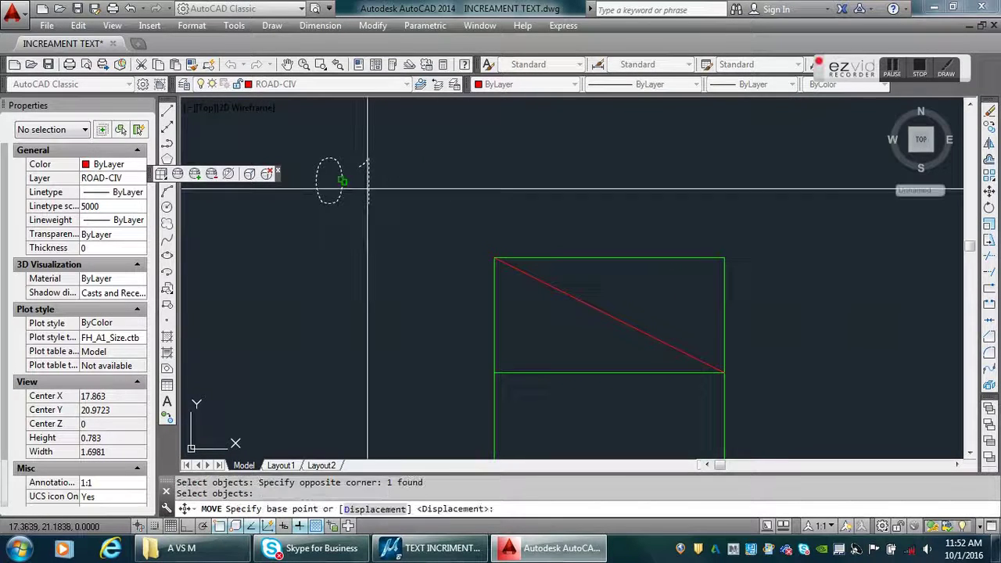
pyautogui.click(368, 188)
pyautogui.click(587, 305)
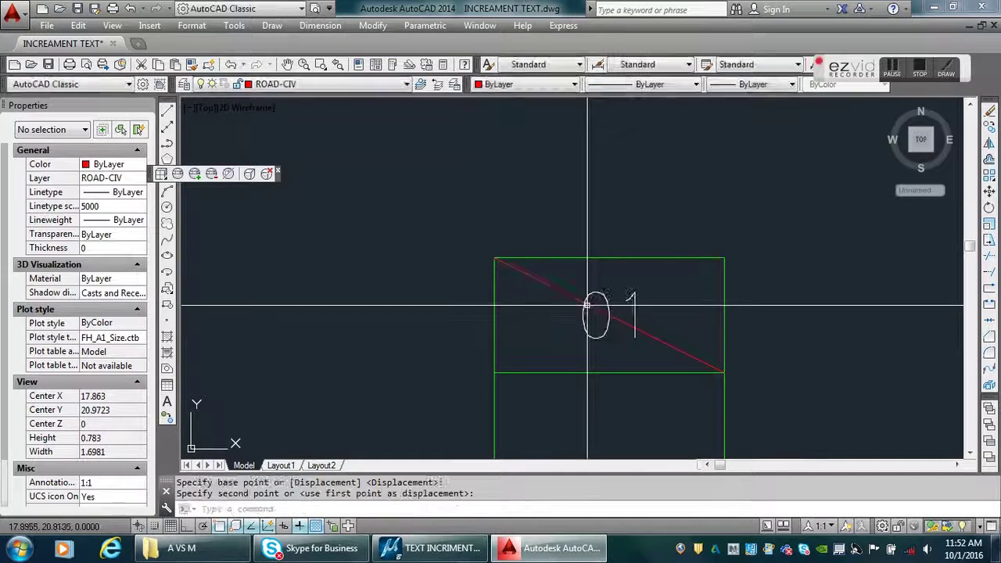
# Step: Erase the diagonal line in the first cell
pyautogui.press('Escape')
pyautogui.write('e')
pyautogui.press('Return')
pyautogui.click(599, 270)
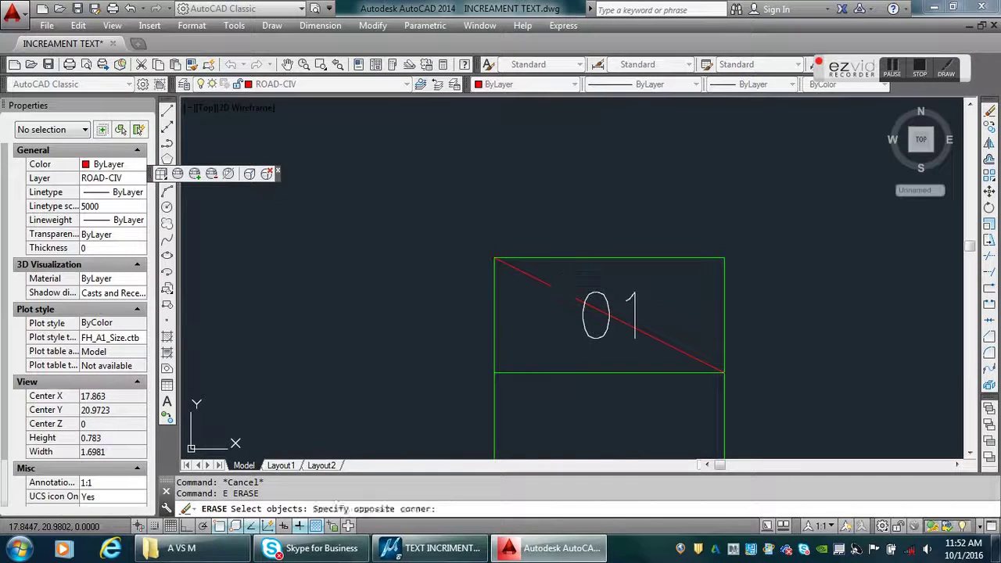
pyautogui.click(529, 290)
pyautogui.press('Return')
# Step: Create a rectangular array from the text 01 in the first cell
pyautogui.scroll(-5, 529, 290)
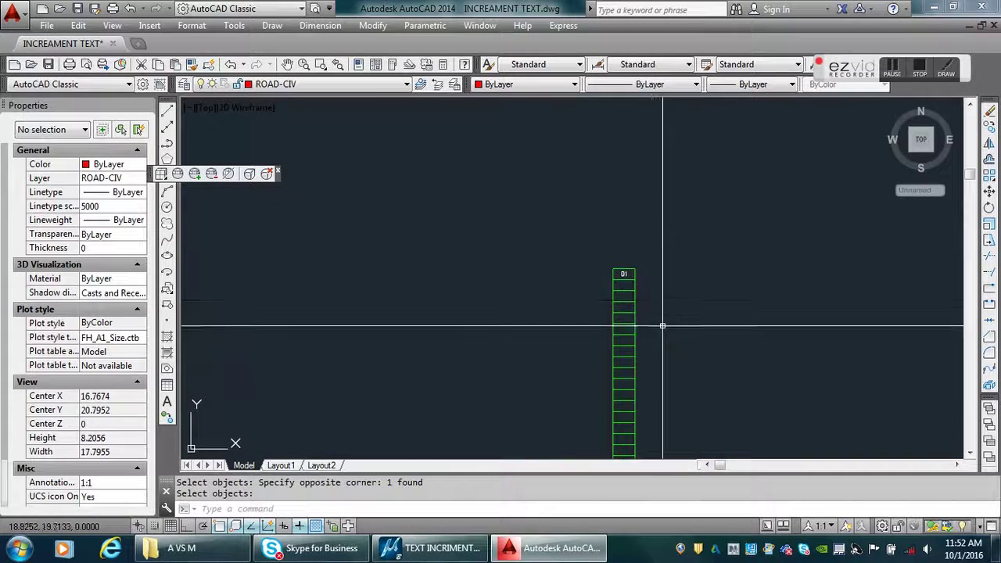
pyautogui.moveTo(662, 335); pyautogui.dragTo(630, 216, button='middle')
pyautogui.write('a')
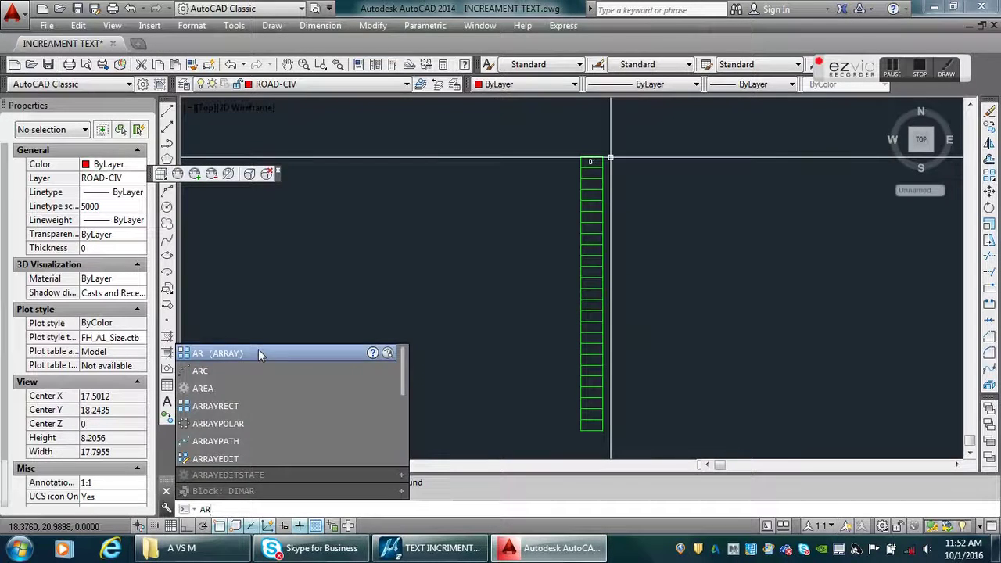
pyautogui.press('Return')
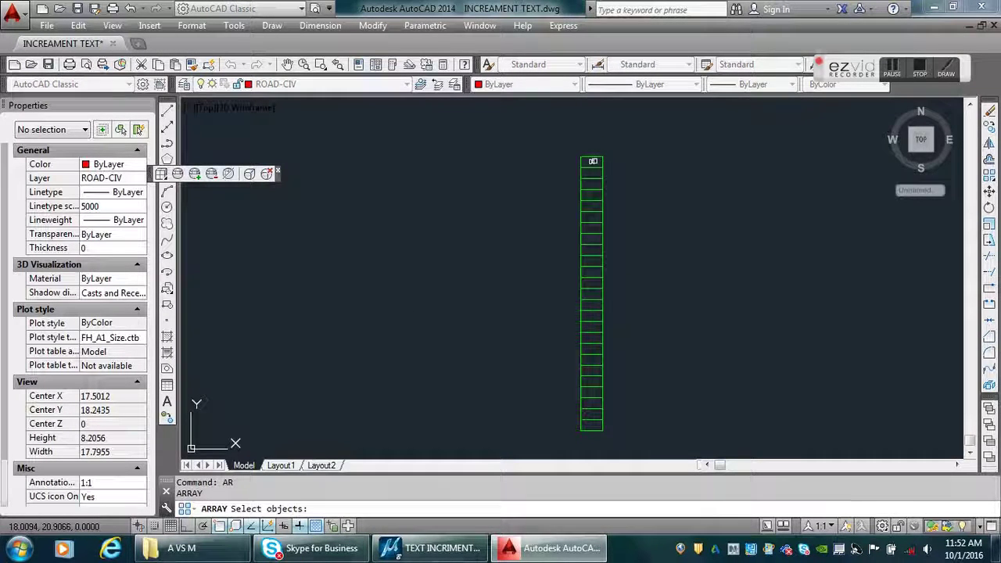
pyautogui.press('Return')
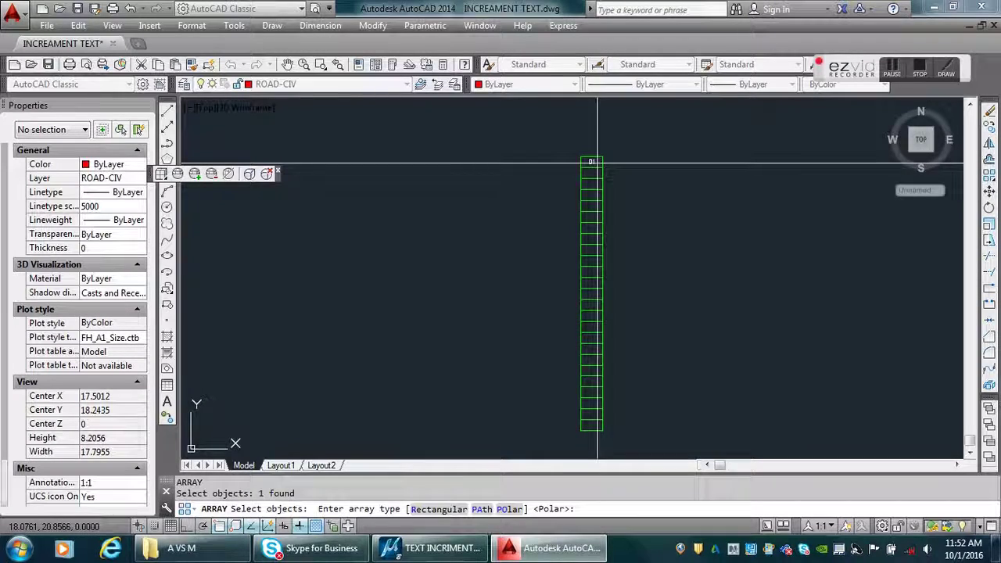
pyautogui.write('R')
pyautogui.press('Return')
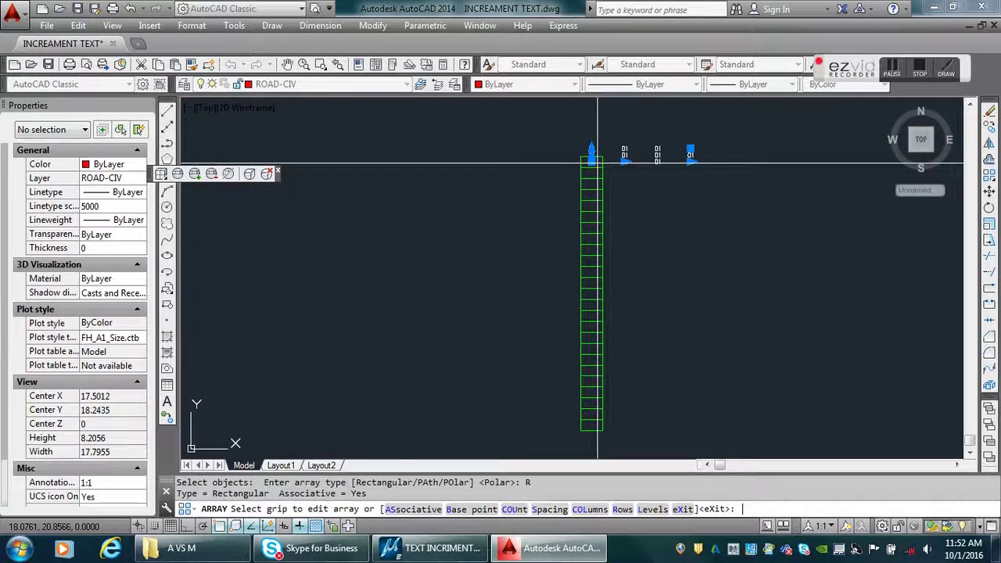
pyautogui.scroll(5, 599, 163)
pyautogui.press('Escape')
# Step: Set the text array to 1 column and 25 rows with a row spacing of -0.25
pyautogui.click(602, 140)
pyautogui.click(548, 116)
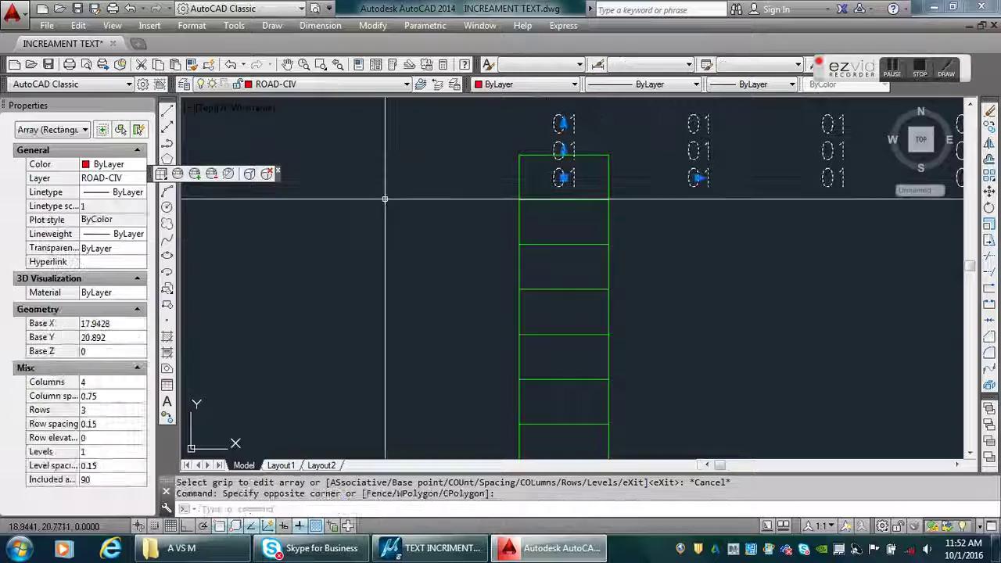
pyautogui.click(100, 383)
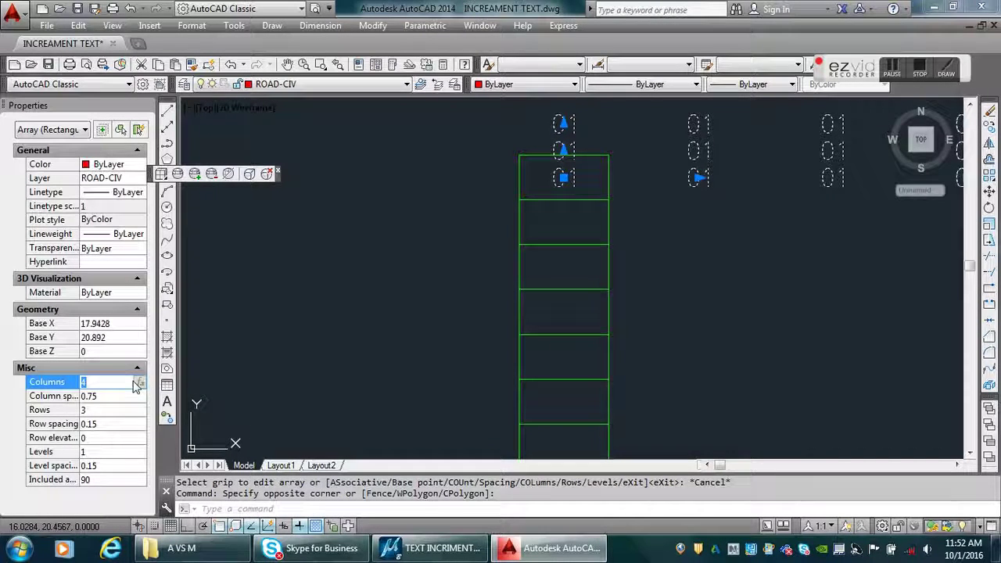
pyautogui.write('1')
pyautogui.press('Return')
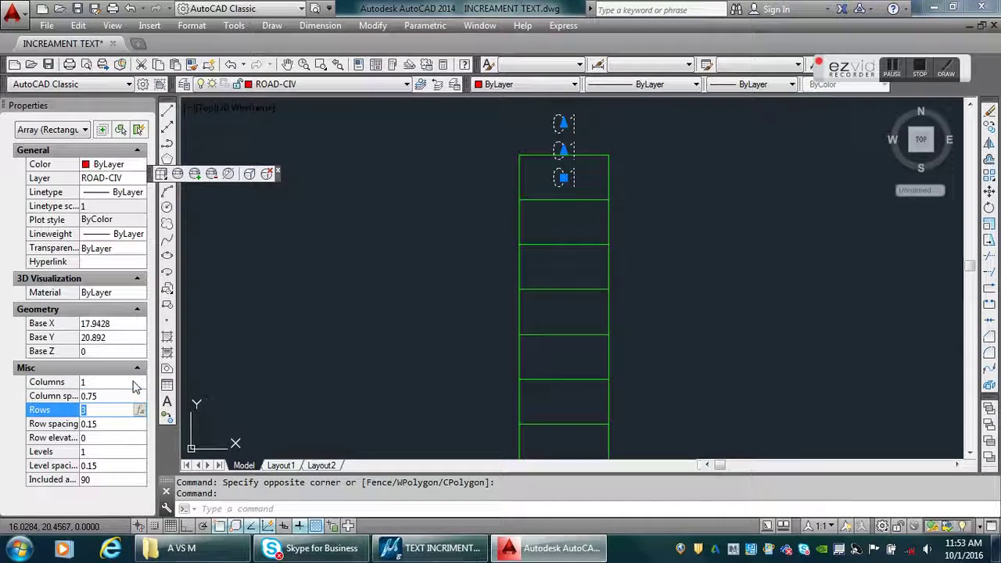
pyautogui.write('25')
pyautogui.press('Return')
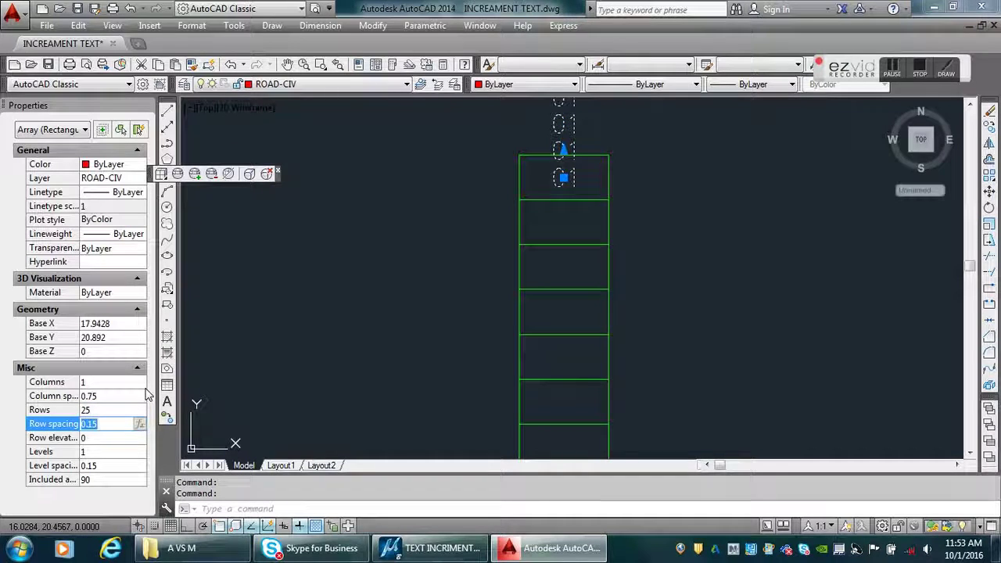
pyautogui.write('-0.2')
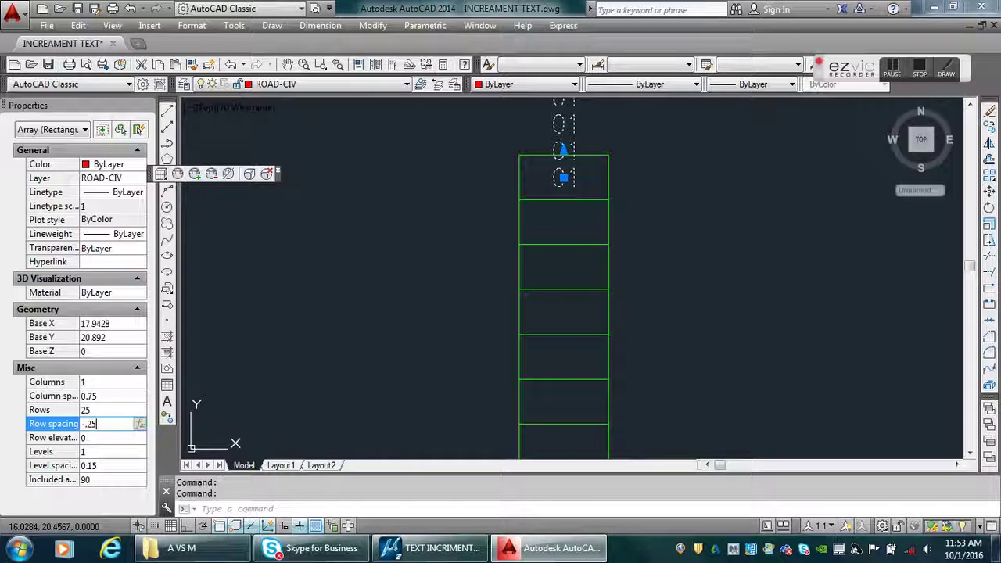
pyautogui.write('5')
pyautogui.press('Return')
pyautogui.scroll(-6, 652, 222)
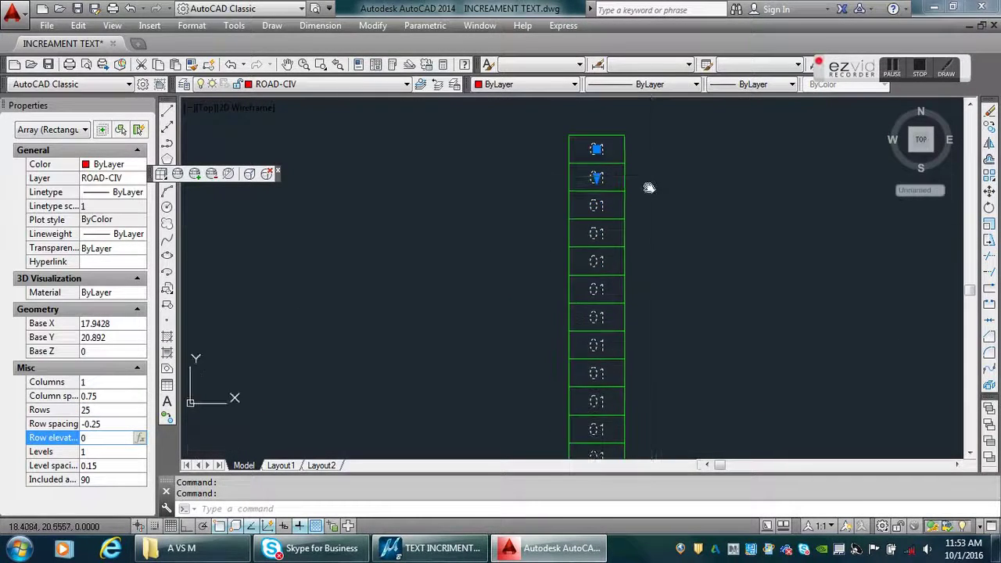
pyautogui.press('Escape')
# Step: Explode the array of 01 texts into separate text objects
pyautogui.scroll(3, 669, 317)
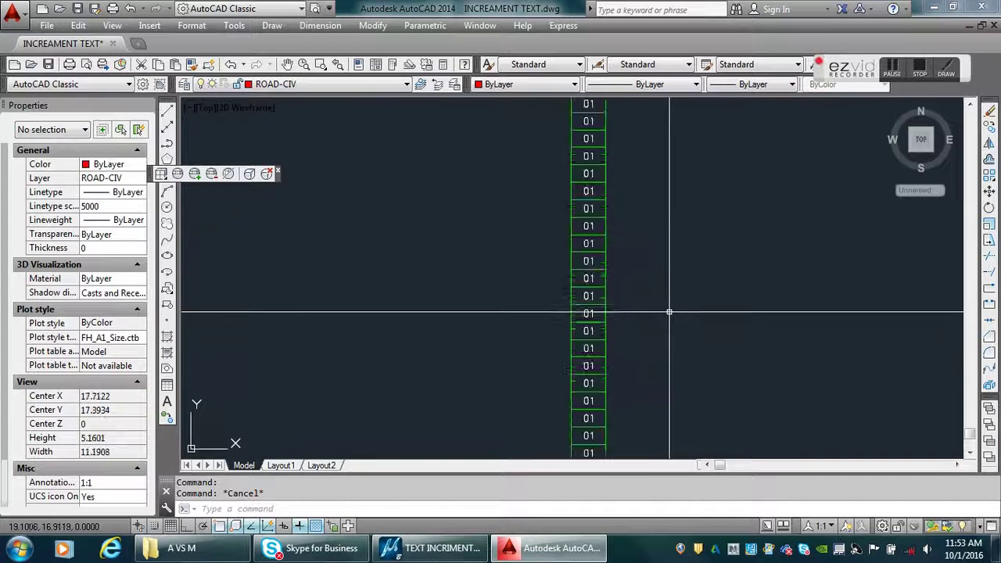
pyautogui.press('Escape')
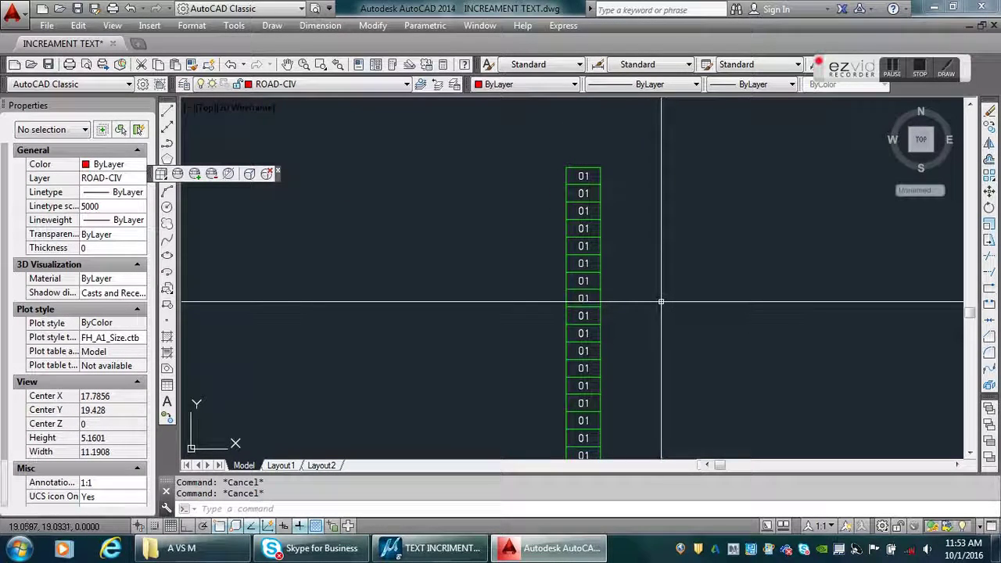
pyautogui.moveTo(636, 258); pyautogui.dragTo(634, 214, button='middle')
pyautogui.click(584, 148)
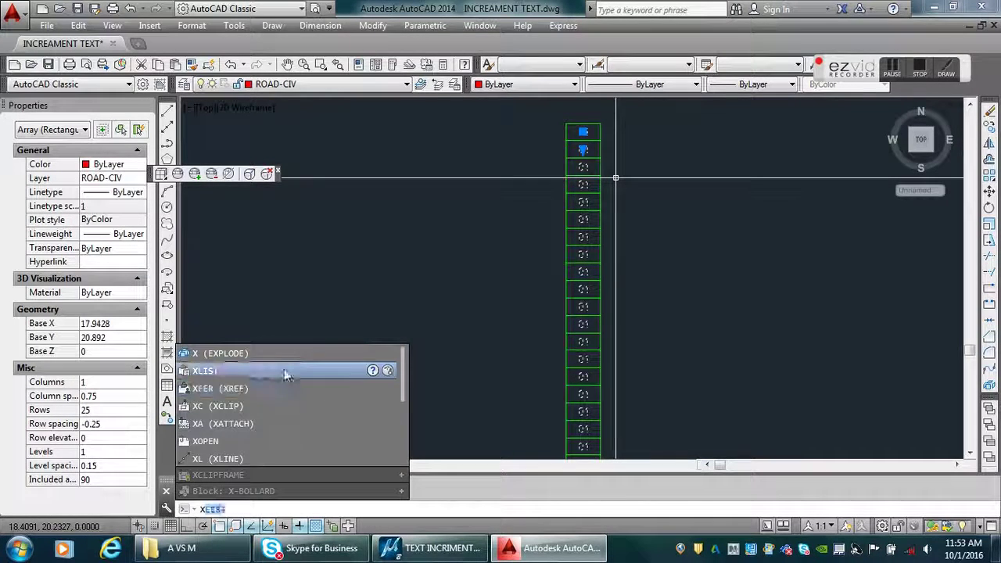
pyautogui.click(266, 355)
pyautogui.press('Return')
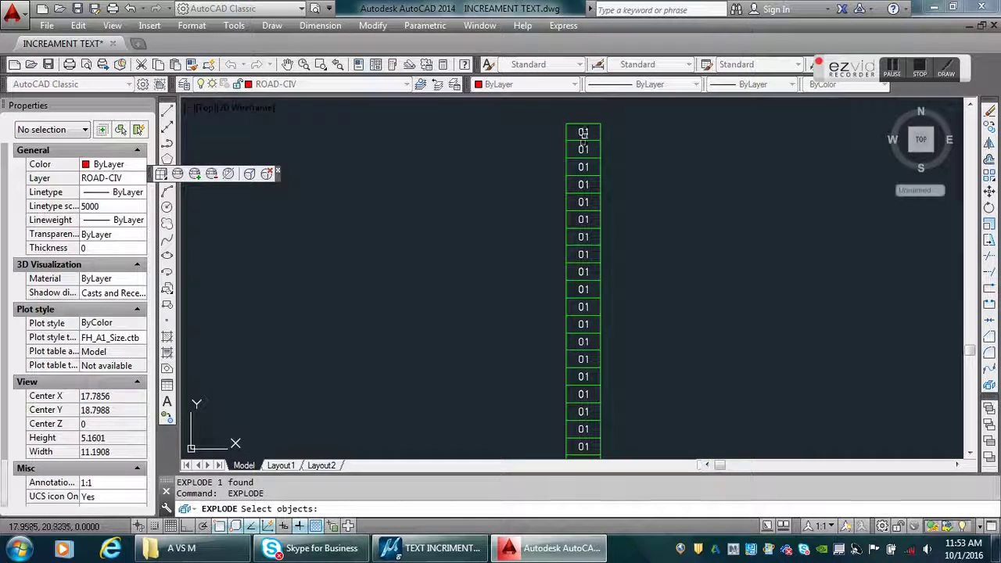
pyautogui.press('Escape')
pyautogui.press('Escape')
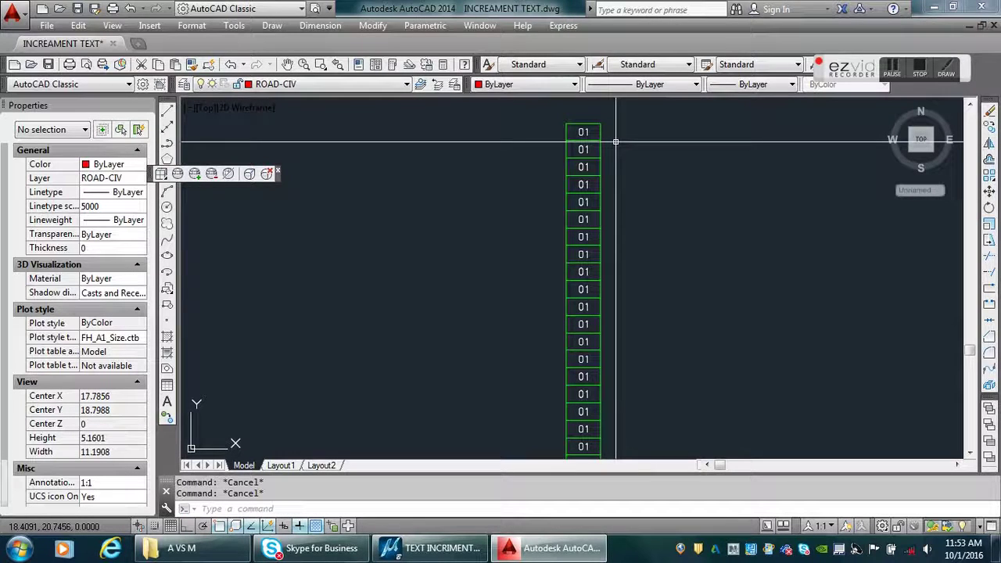
# Step: Number all the column's texts with TCOUNT, sorted by Y, with start and increment 1,1, overwriting the existing text
pyautogui.write('T')
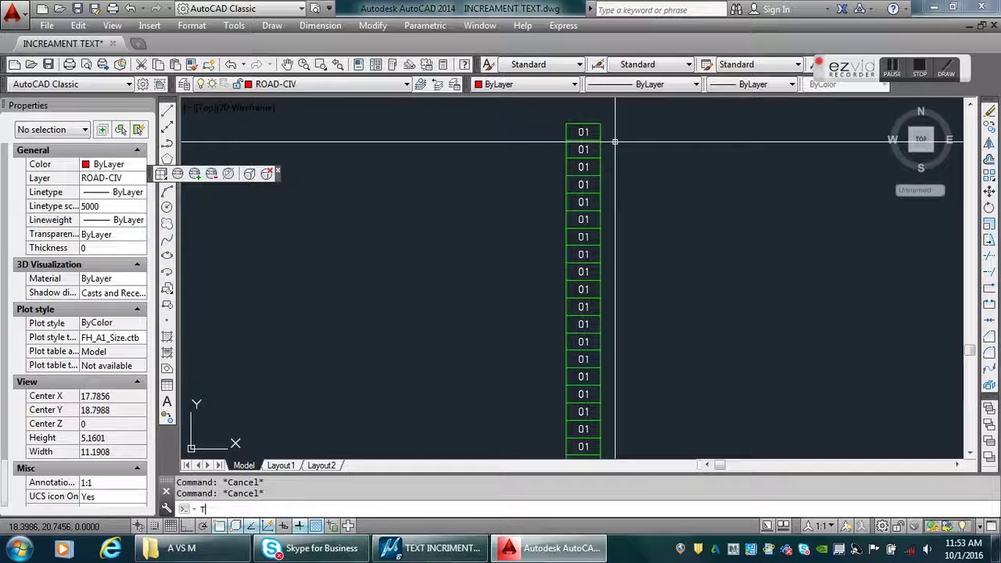
pyautogui.write('COUNT')
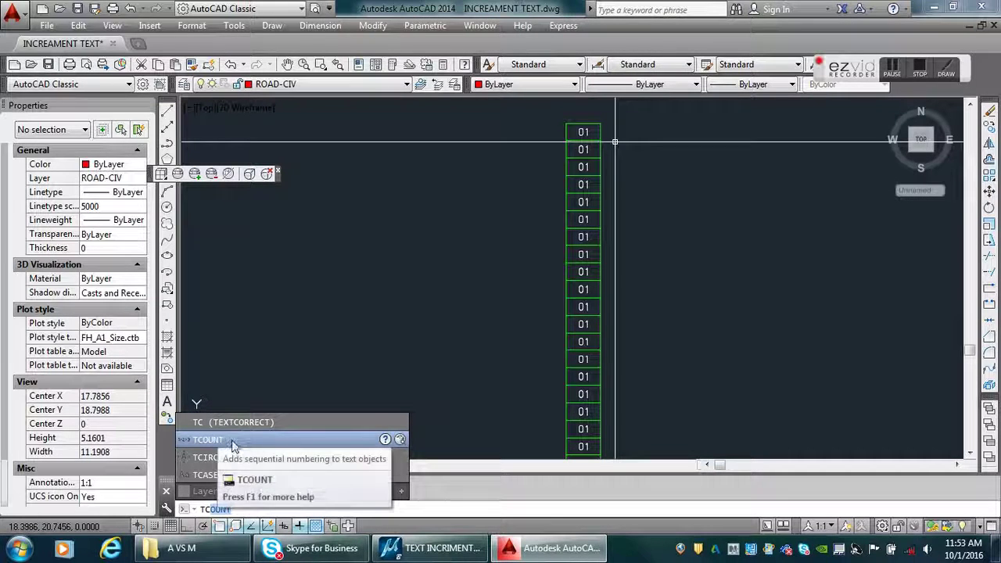
pyautogui.click(228, 443)
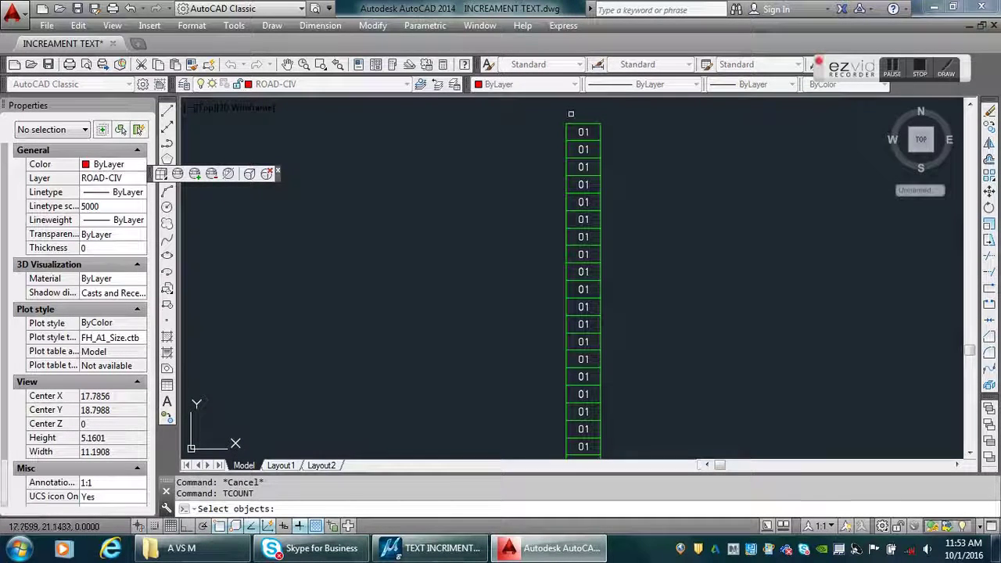
pyautogui.scroll(-4, 580, 154)
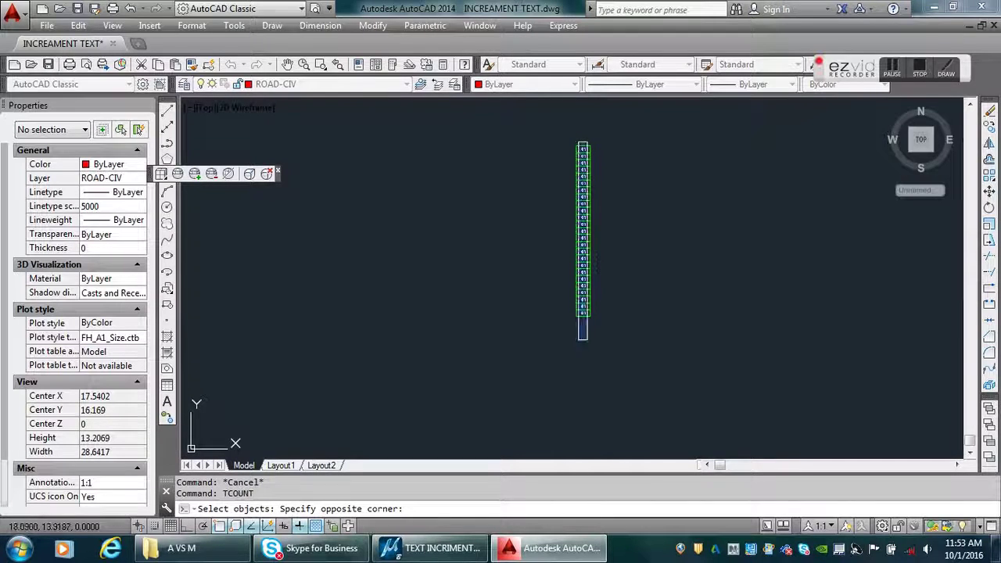
pyautogui.click(585, 340)
pyautogui.scroll(4, 588, 149)
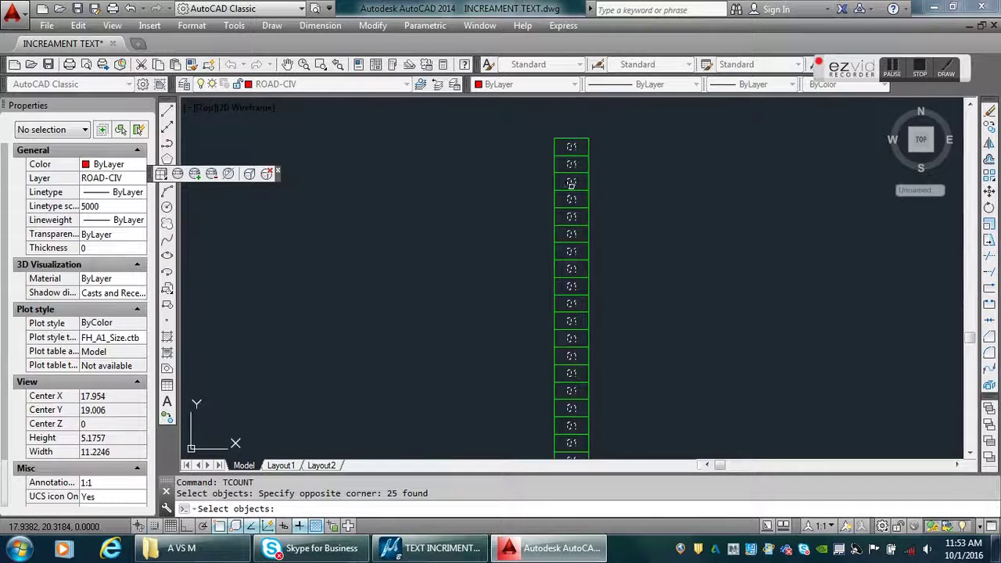
pyautogui.scroll(2, 575, 180)
pyautogui.press('Return')
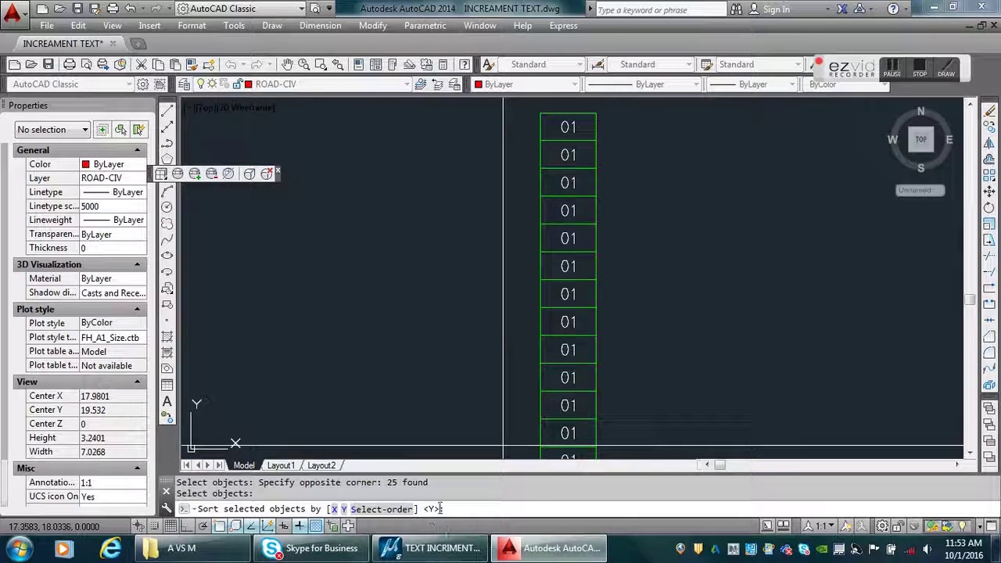
pyautogui.press('Return')
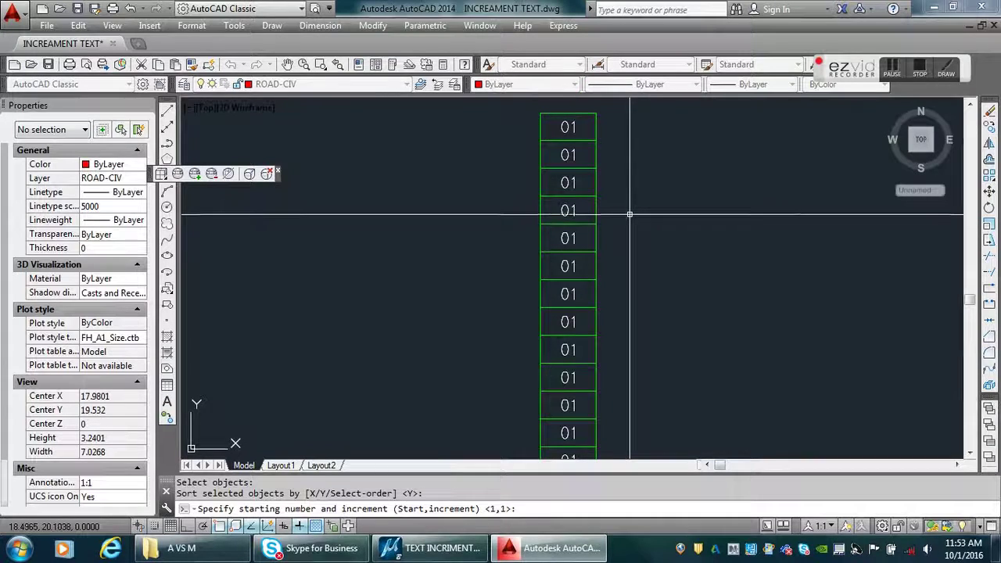
pyautogui.press('Return')
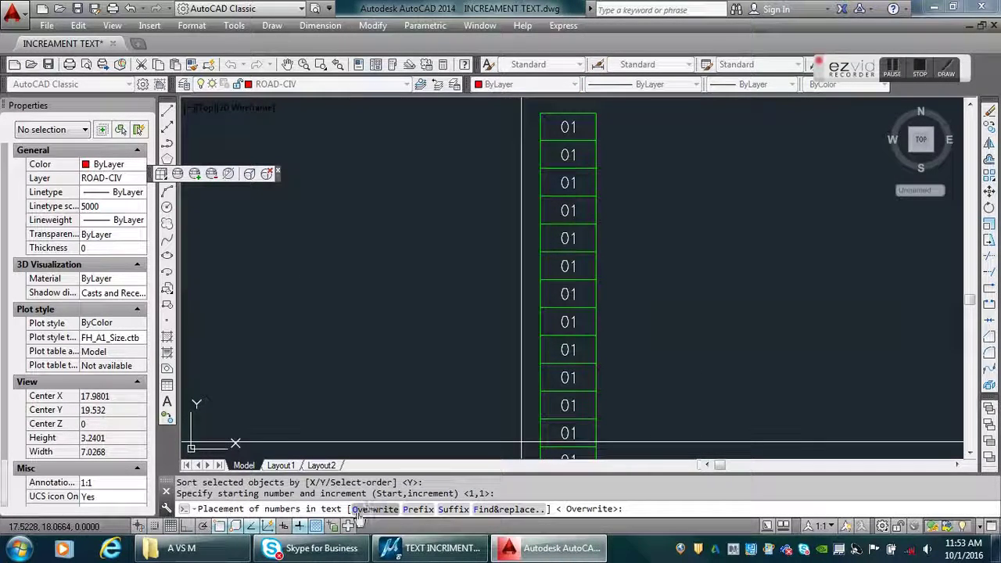
pyautogui.press('Return')
pyautogui.scroll(-2, 626, 243)
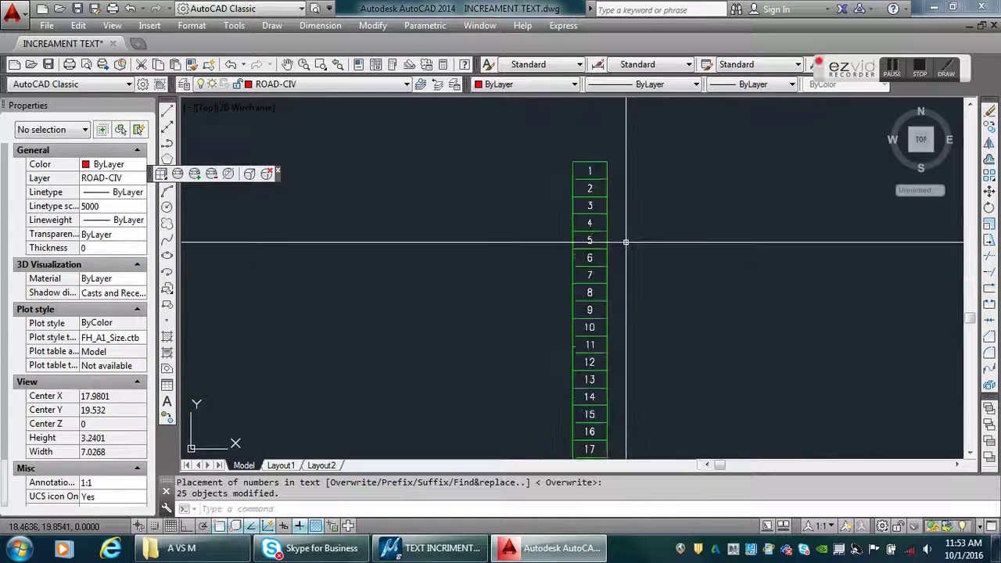
# Step: Review the sequential numbers in the column from the first cells down to the last one
pyautogui.scroll(-1, 626, 242)
pyautogui.scroll(8, 588, 368)
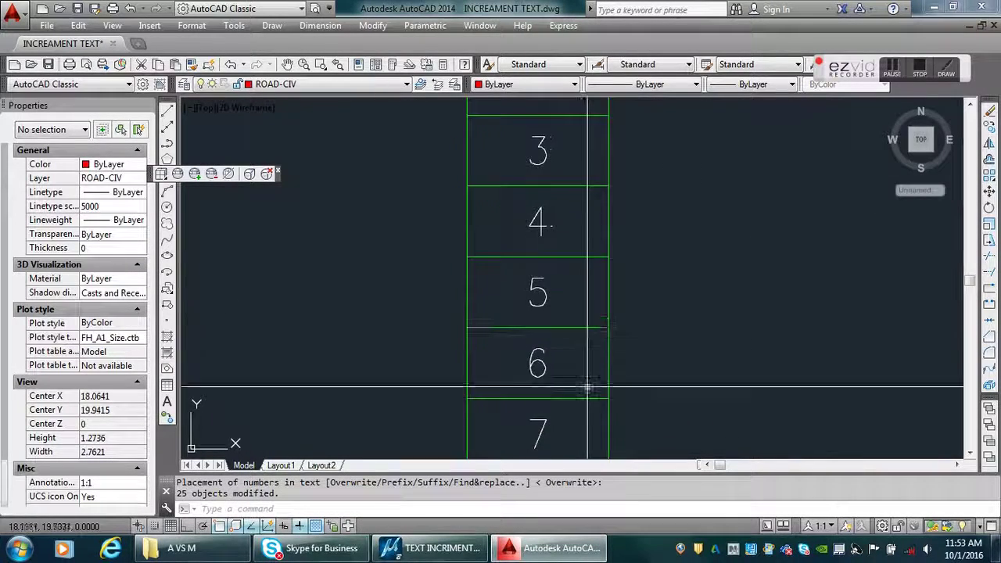
pyautogui.moveTo(587, 387); pyautogui.dragTo(597, 163, button='middle')
pyautogui.moveTo(615, 376); pyautogui.dragTo(607, 201, button='middle')
pyautogui.moveTo(609, 349); pyautogui.dragTo(600, 171, button='middle')
pyautogui.moveTo(604, 333); pyautogui.dragTo(602, 145, button='middle')
pyautogui.moveTo(603, 367)
pyautogui.mouseDown(button='middle')
pyautogui.moveTo(614, 168)
pyautogui.moveTo(621, 181)
pyautogui.mouseUp(button='middle')
pyautogui.moveTo(603, 400); pyautogui.dragTo(614, 209, button='middle')
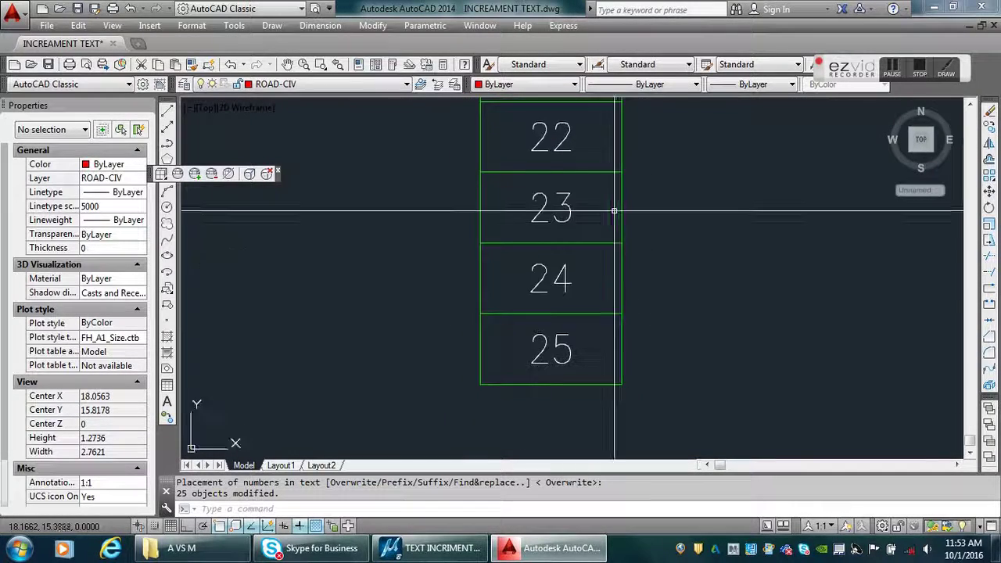
pyautogui.scroll(-8, 614, 211)
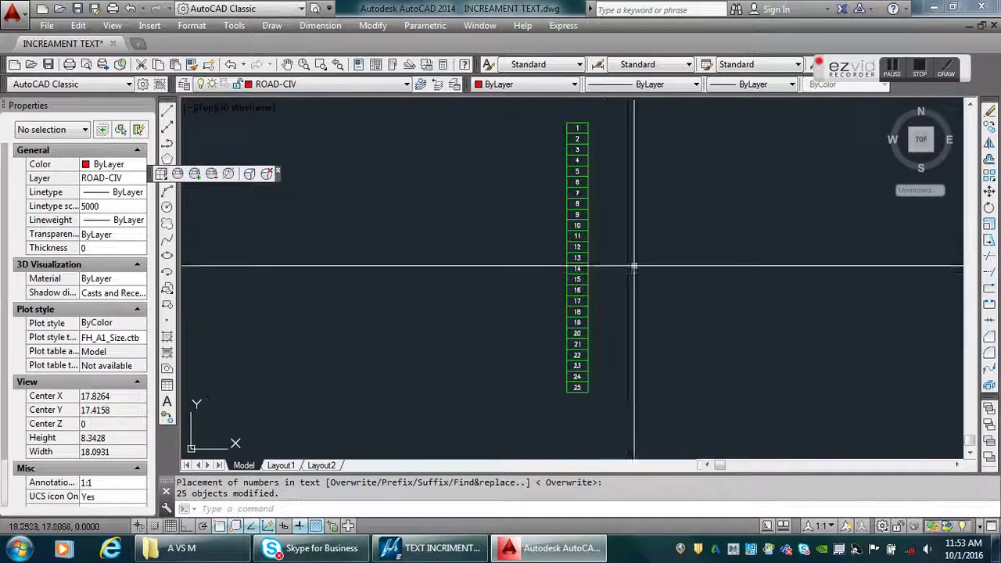
# Step: Compare the numbered column in MicroStation with the one in AutoCAD, ending in MicroStation at the first cells
pyautogui.moveTo(575, 234); pyautogui.dragTo(522, 247, button='middle')
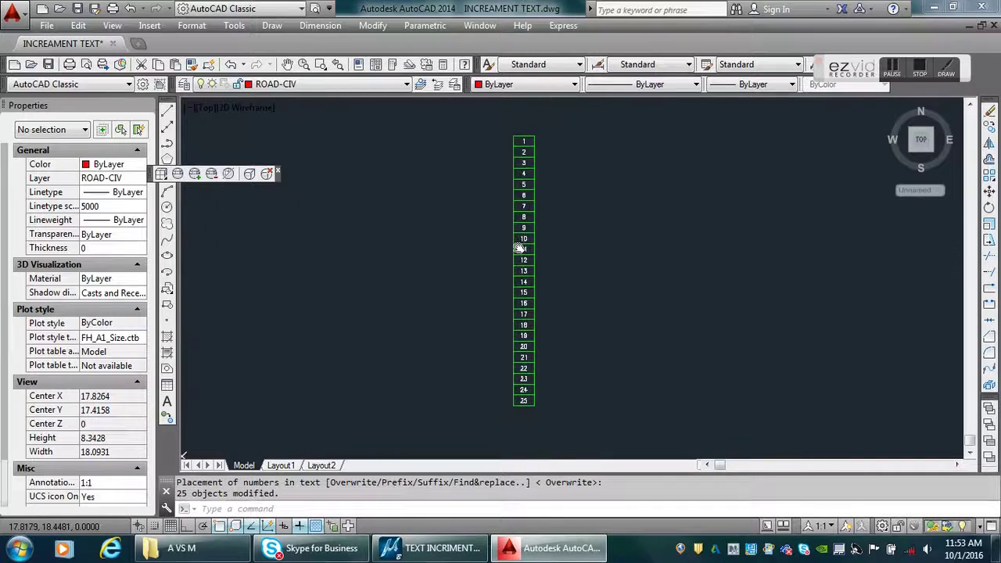
pyautogui.click(438, 548)
pyautogui.scroll(16, 543, 201)
pyautogui.scroll(-8, 540, 192)
pyautogui.moveTo(559, 218); pyautogui.dragTo(564, 279, button='middle')
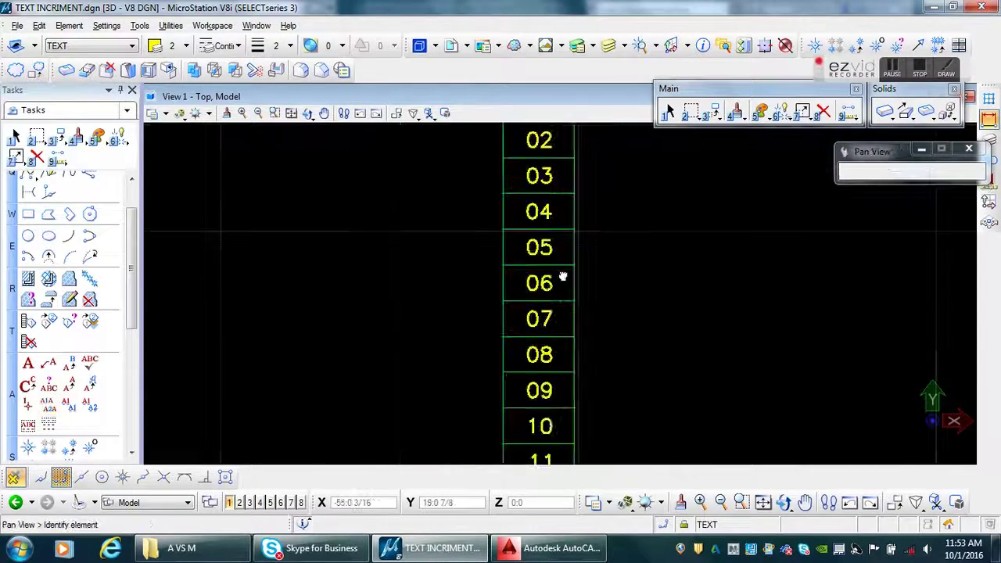
pyautogui.moveTo(563, 135); pyautogui.dragTo(556, 215, button='middle')
pyautogui.scroll(-4, 562, 210)
pyautogui.moveTo(571, 314); pyautogui.dragTo(583, 173, button='middle')
pyautogui.scroll(-3, 595, 266)
pyautogui.moveTo(606, 299); pyautogui.dragTo(588, 307, button='middle')
pyautogui.click(571, 545)
pyautogui.click(571, 547)
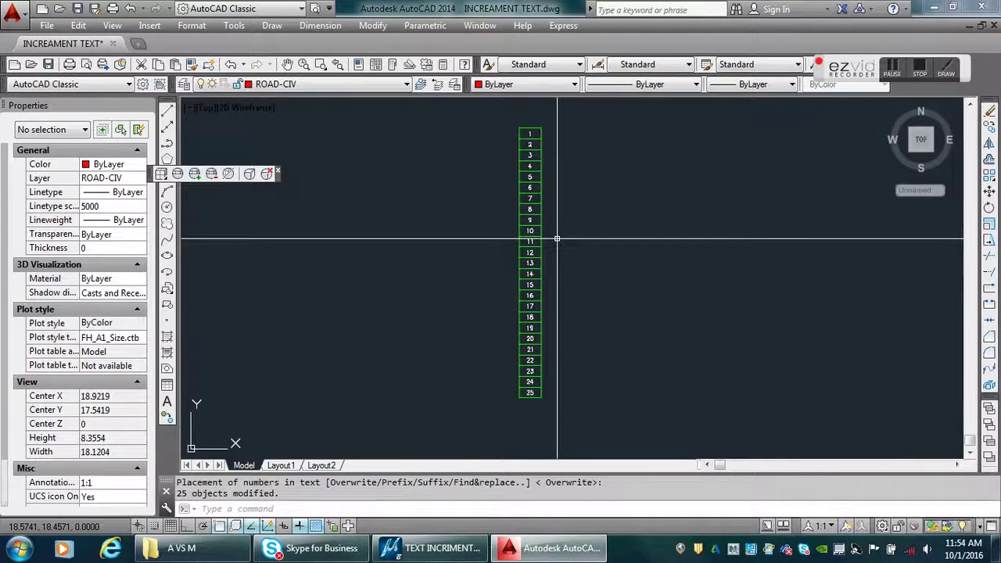
pyautogui.click(432, 547)
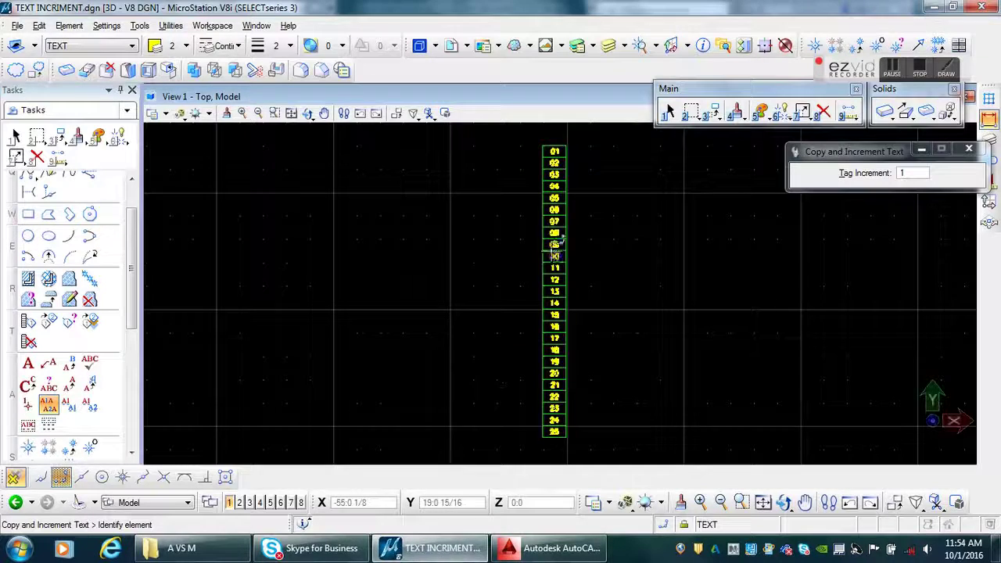
pyautogui.scroll(4, 576, 148)
pyautogui.scroll(-3, 576, 149)
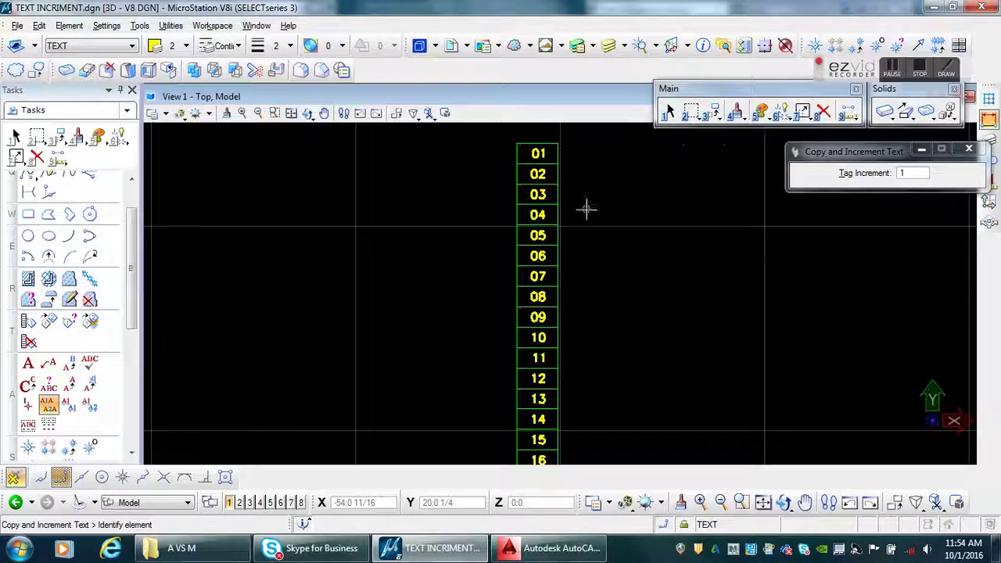
pyautogui.moveTo(587, 208); pyautogui.dragTo(564, 247, button='middle')
pyautogui.rightClick(563, 247)
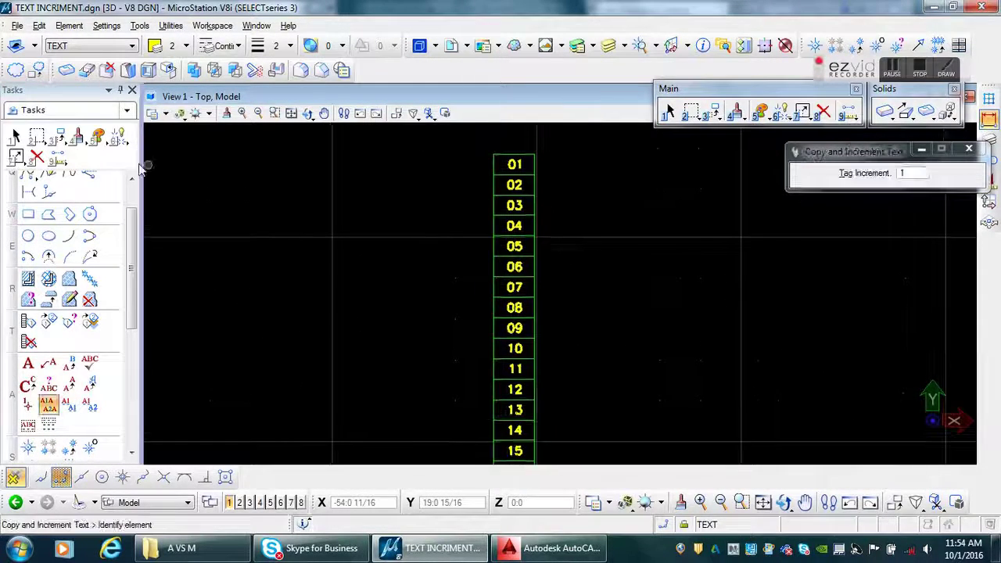
# Step: Copy the column's 01 text to the centre of the leftmost upper circle using Copy and Increment Text with a tag increment of 1
pyautogui.click(15, 138)
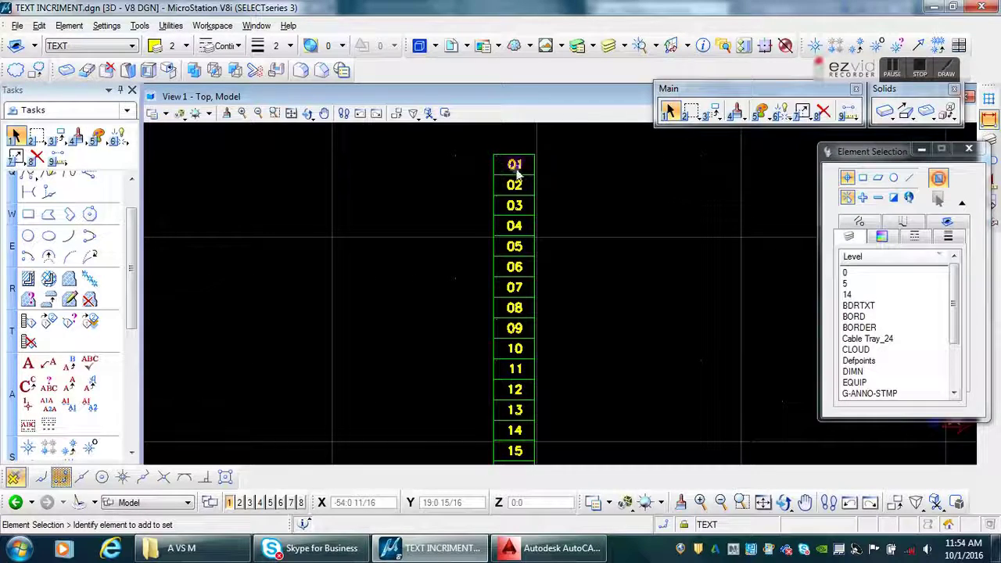
pyautogui.click(48, 405)
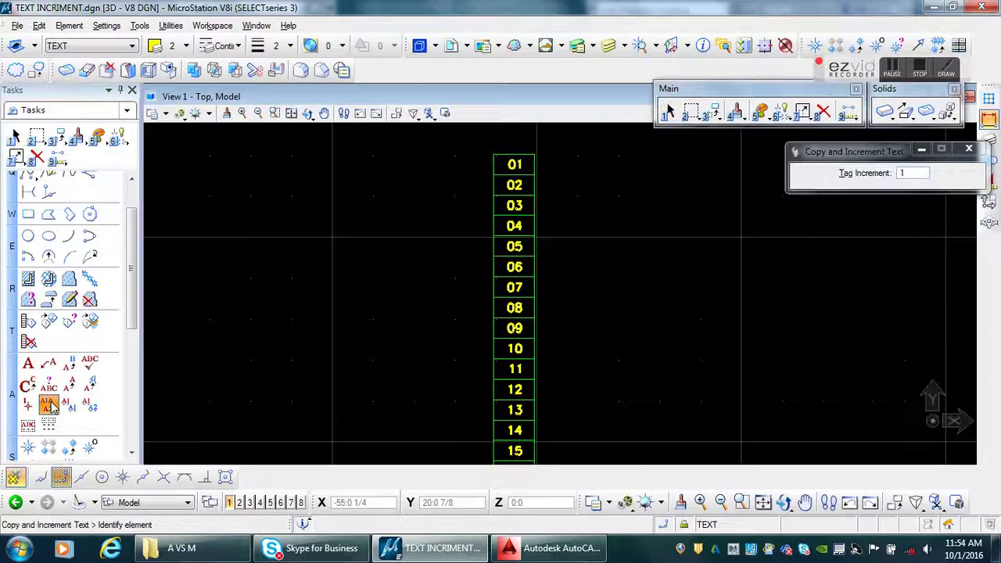
pyautogui.click(508, 169)
pyautogui.scroll(-3, 599, 243)
pyautogui.moveTo(599, 244); pyautogui.dragTo(418, 311, button='middle')
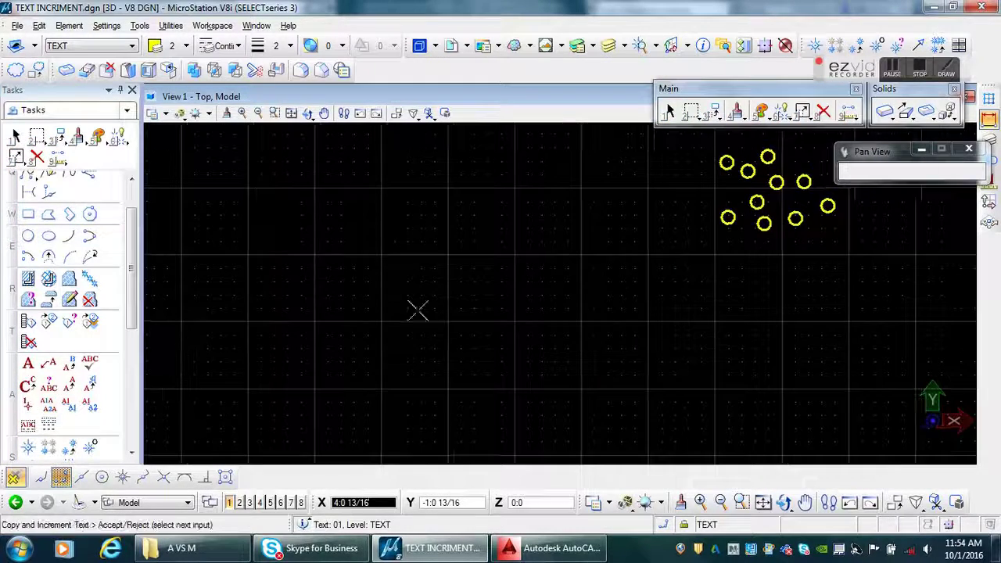
pyautogui.scroll(3, 711, 169)
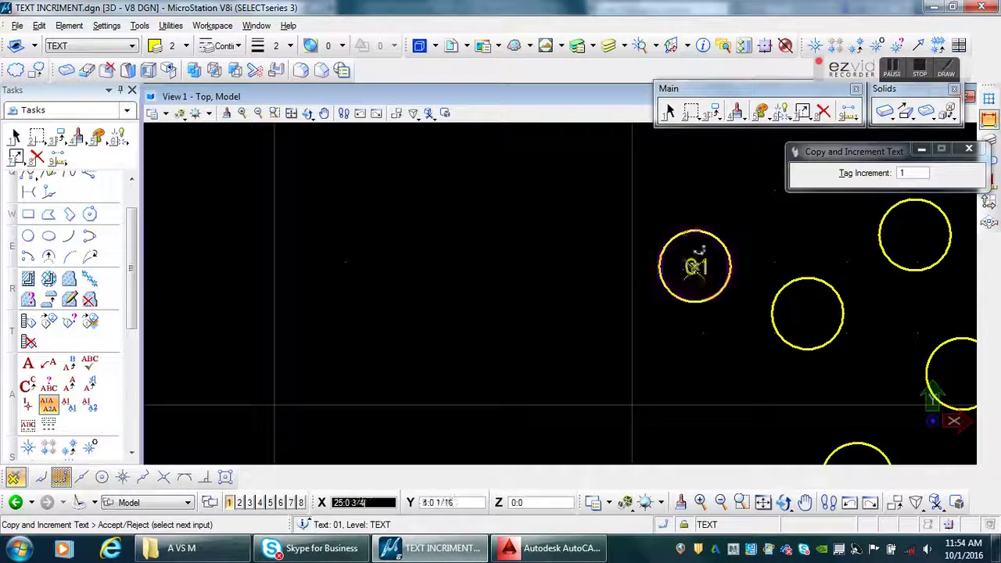
pyautogui.click(696, 267)
pyautogui.rightClick(718, 270)
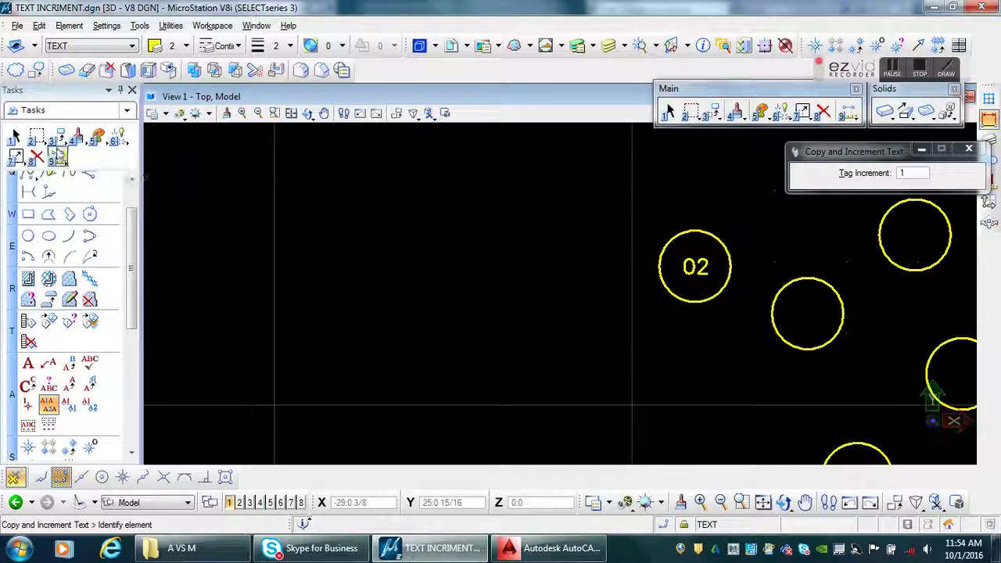
# Step: Change the text inside the first circle to 01
pyautogui.click(16, 137)
pyautogui.doubleClick(700, 267)
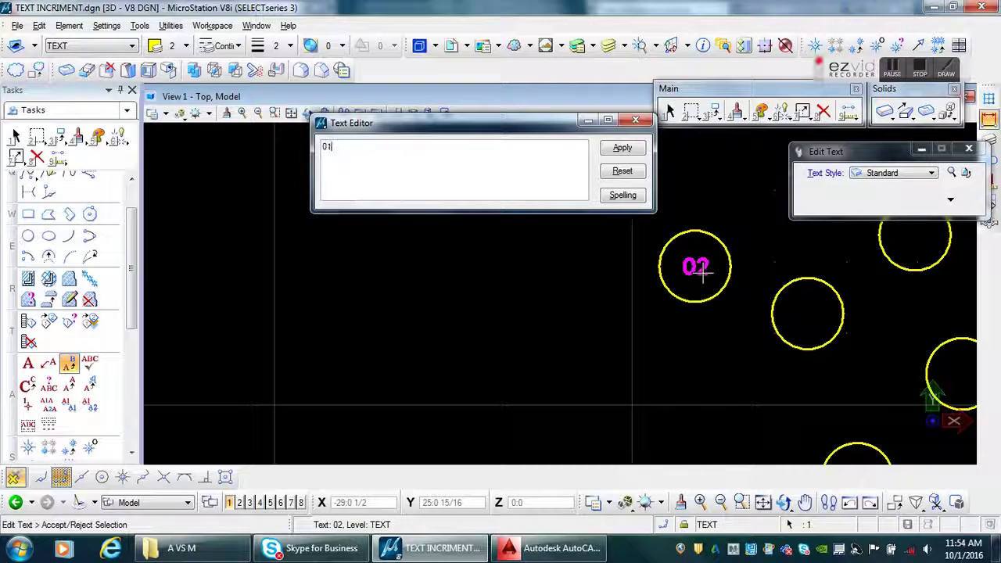
pyautogui.click(703, 273)
pyautogui.moveTo(618, 335); pyautogui.dragTo(423, 322, button='middle')
pyautogui.scroll(-3, 438, 324)
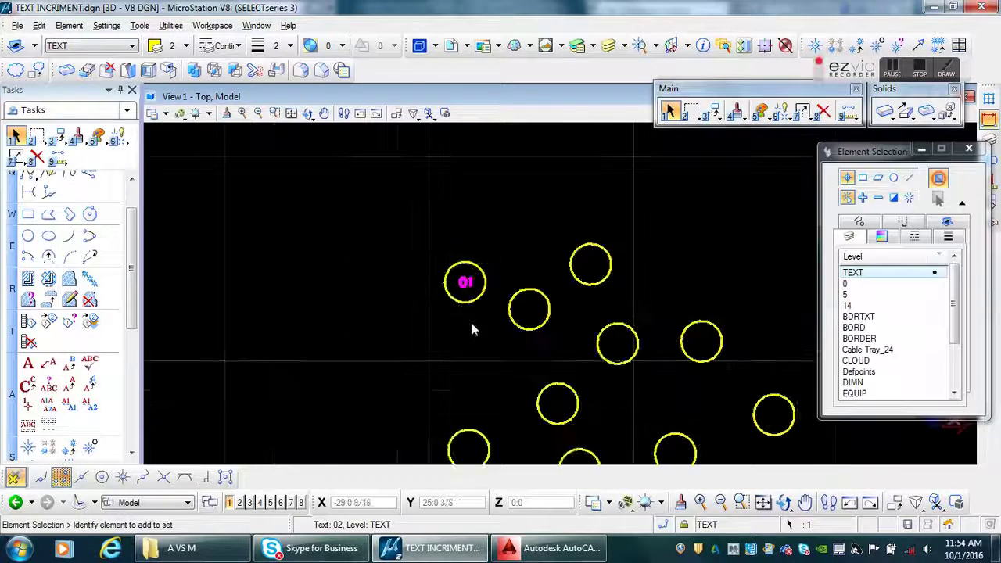
pyautogui.click(485, 313)
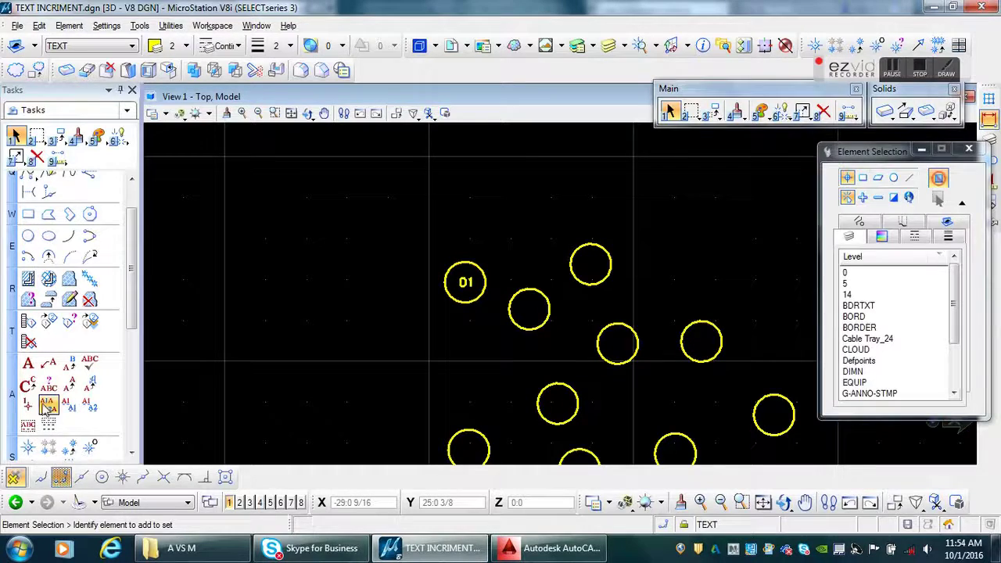
# Step: Number the next five circles 02 to 06 by copying and incrementing the 01 text to their centres
pyautogui.click(47, 405)
pyautogui.click(466, 282)
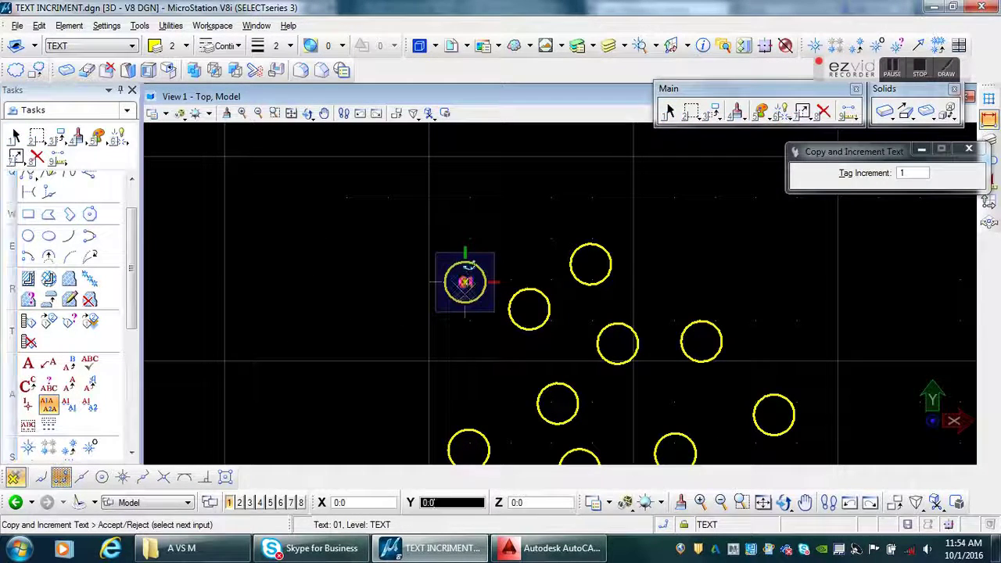
pyautogui.click(529, 310)
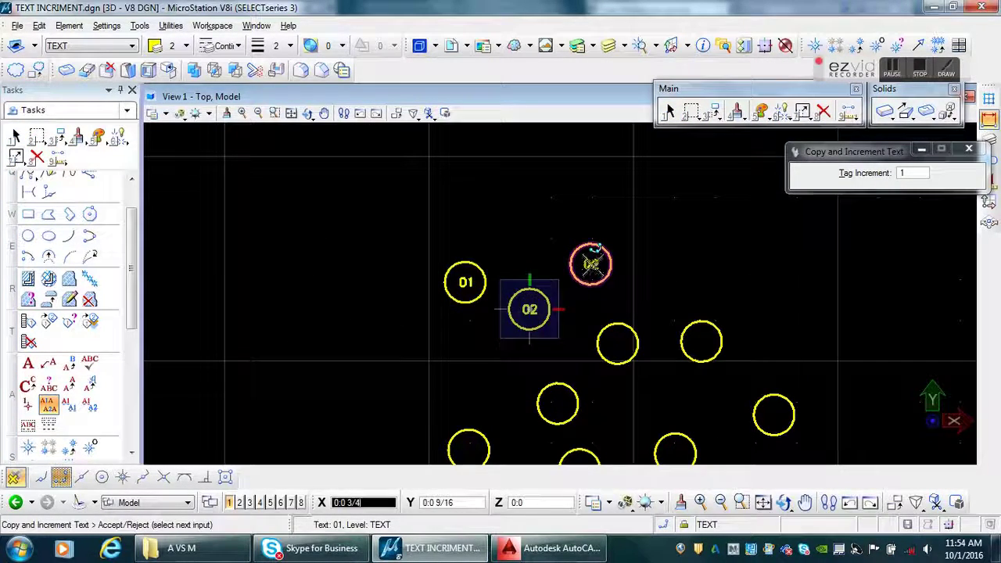
pyautogui.click(591, 265)
pyautogui.click(618, 345)
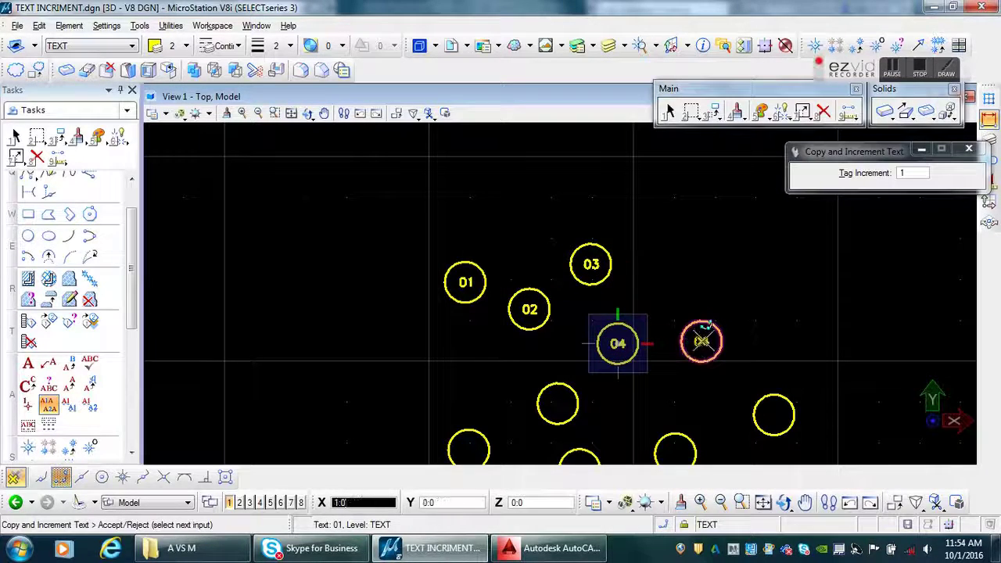
pyautogui.click(701, 341)
pyautogui.click(775, 413)
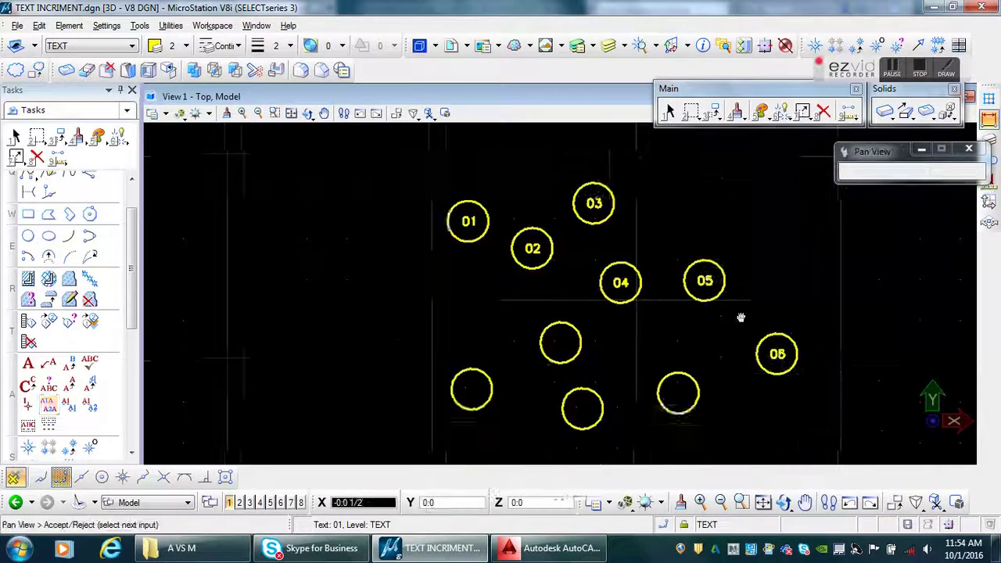
# Step: Number the remaining four circles 07 to 10 with incremented copies of the text at their centres
pyautogui.click(693, 334)
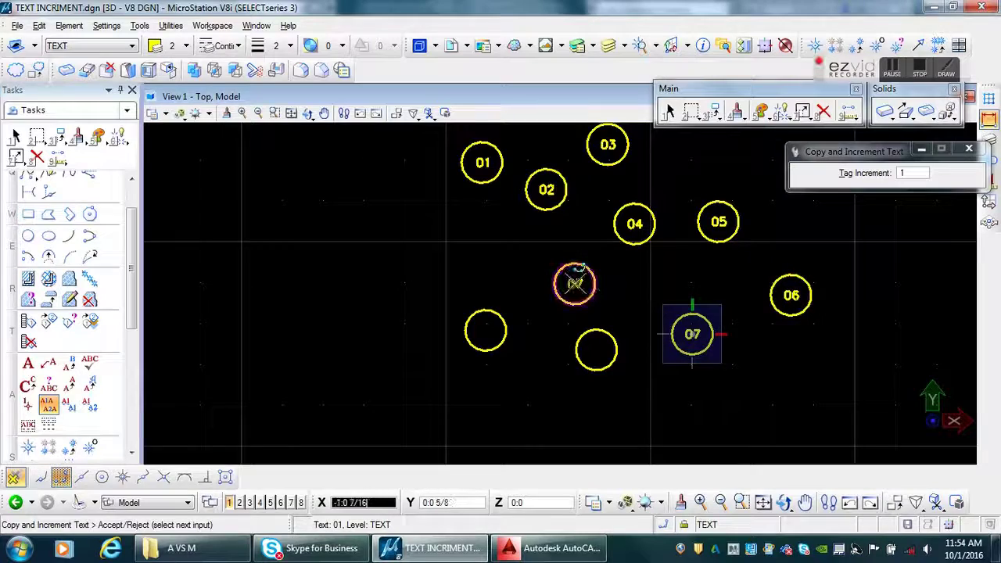
pyautogui.click(575, 283)
pyautogui.click(596, 349)
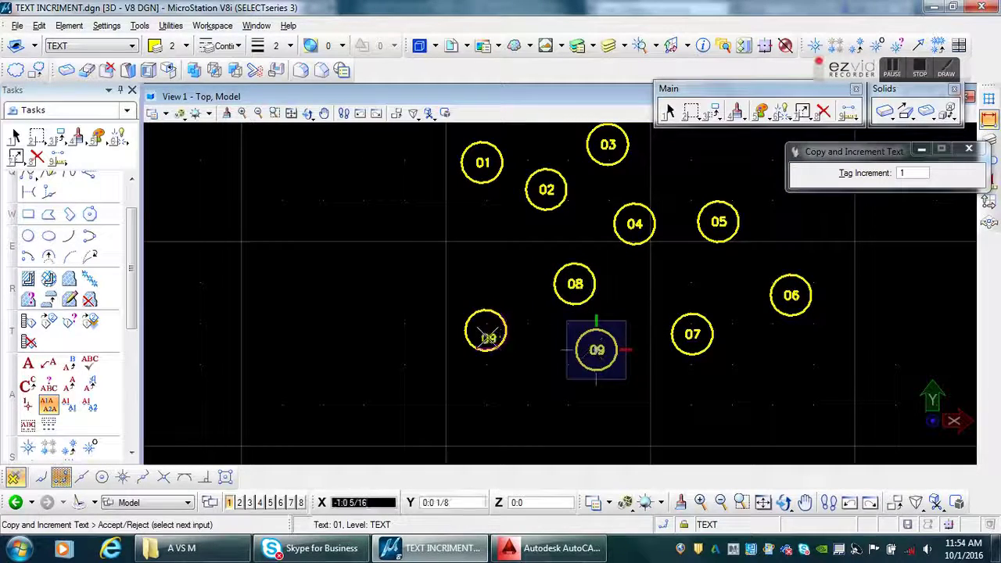
pyautogui.click(486, 330)
# Step: Check the numbers in all the circles, and switch to AutoCAD at the first cells of the numbered column
pyautogui.scroll(2, 510, 157)
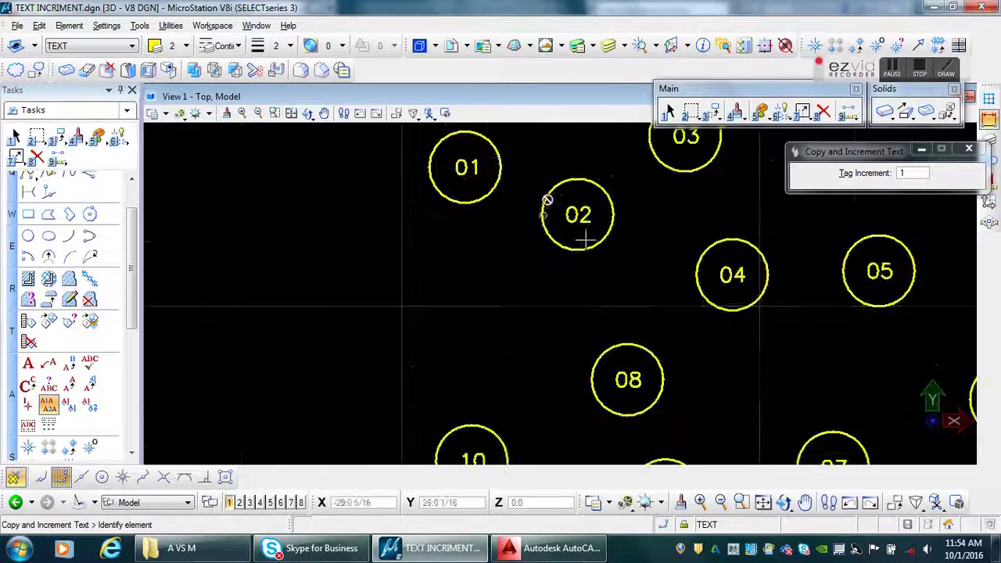
pyautogui.moveTo(585, 232); pyautogui.dragTo(468, 282, button='middle')
pyautogui.moveTo(563, 369); pyautogui.dragTo(550, 329, button='middle')
pyautogui.scroll(-2, 522, 275)
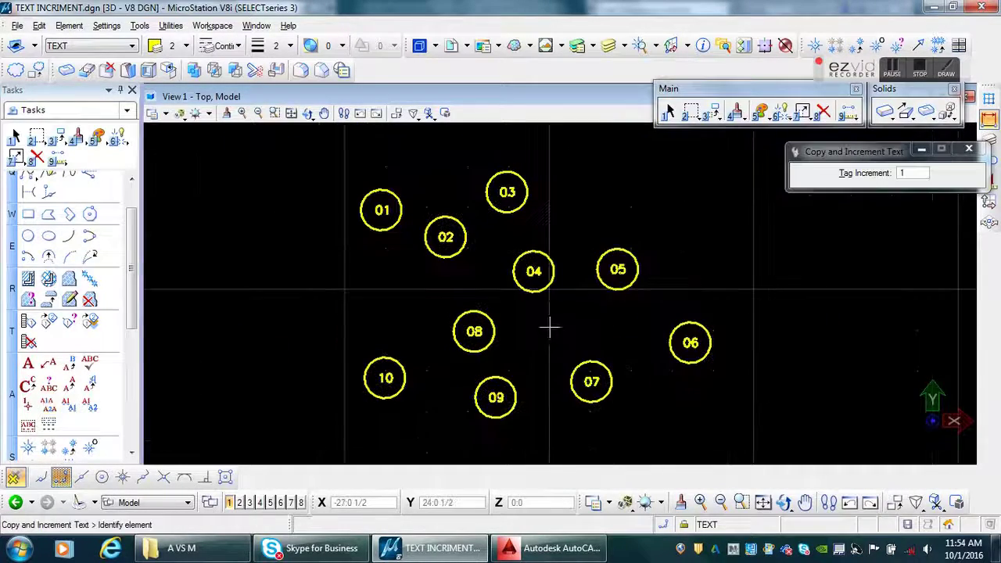
pyautogui.click(551, 548)
pyautogui.scroll(6, 558, 201)
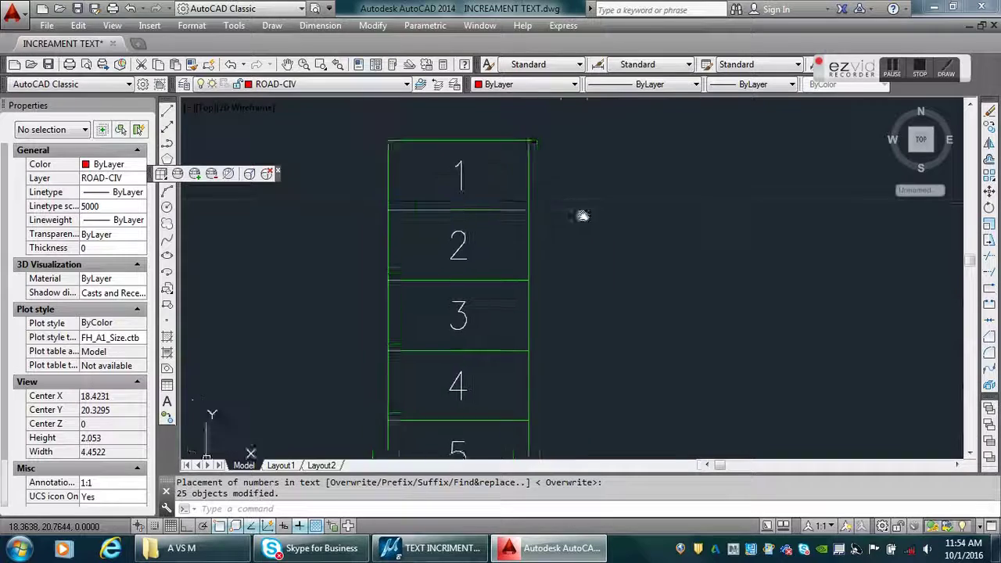
pyautogui.write('co')
pyautogui.press('Return')
pyautogui.click(501, 158)
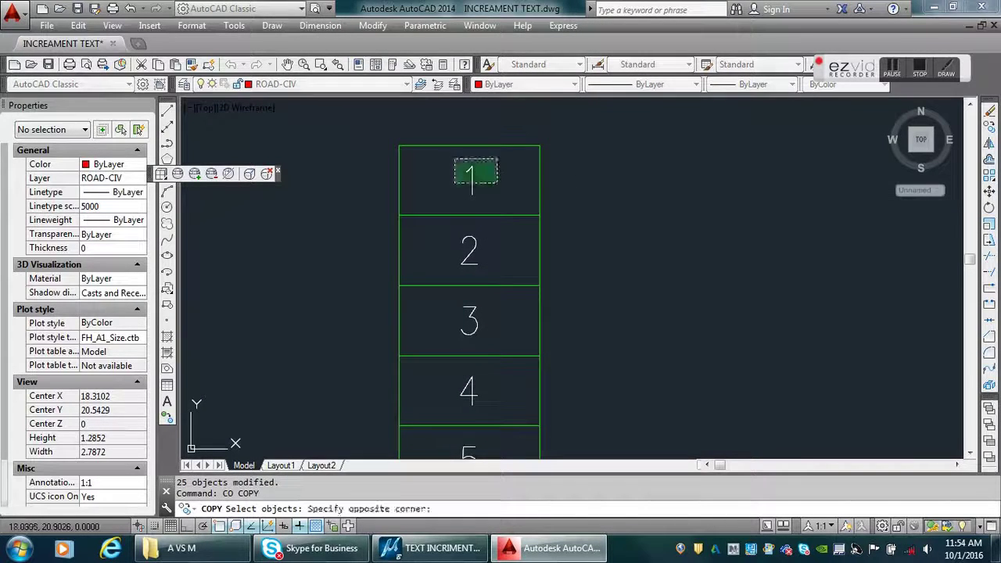
pyautogui.click(452, 184)
pyautogui.press('Return')
pyautogui.scroll(-5, 469, 180)
pyautogui.press('Escape')
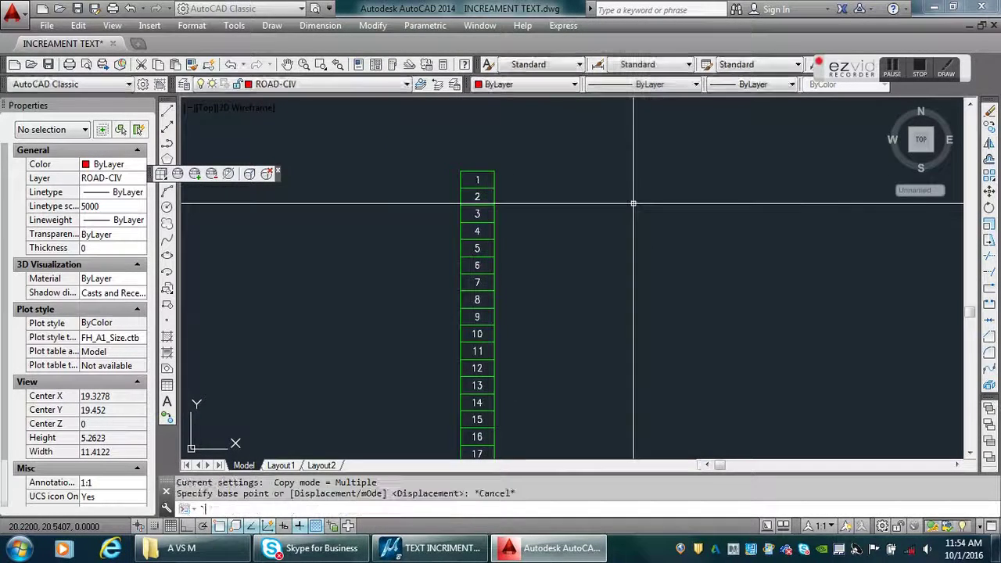
pyautogui.press('Escape')
# Step: Move the whole group of scattered circles close beside the upper part of the numbered column
pyautogui.scroll(-5, 644, 222)
pyautogui.moveTo(644, 222); pyautogui.dragTo(431, 255, button='middle')
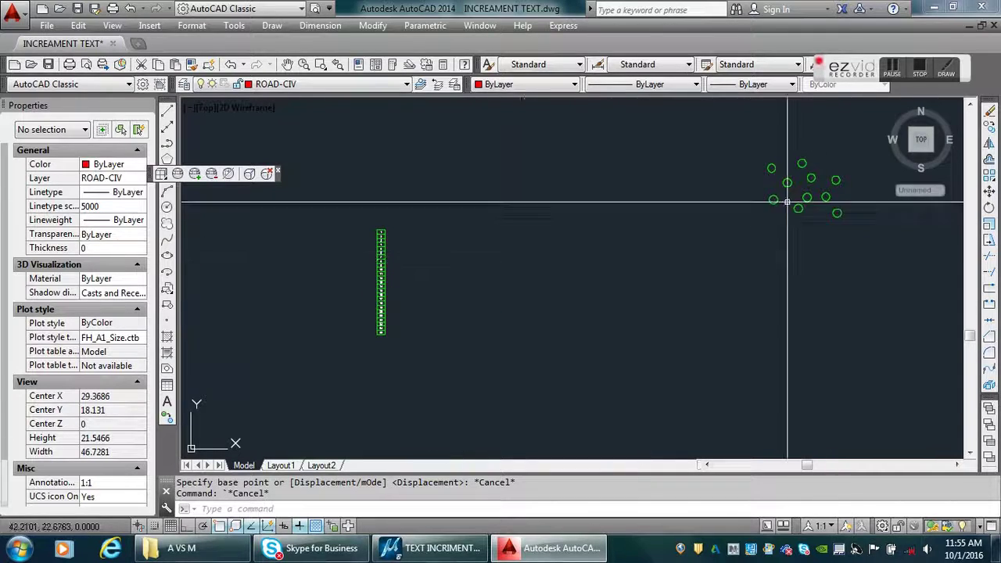
pyautogui.write('m')
pyautogui.press('Return')
pyautogui.click(735, 128)
pyautogui.click(869, 264)
pyautogui.press('Return')
pyautogui.click(819, 234)
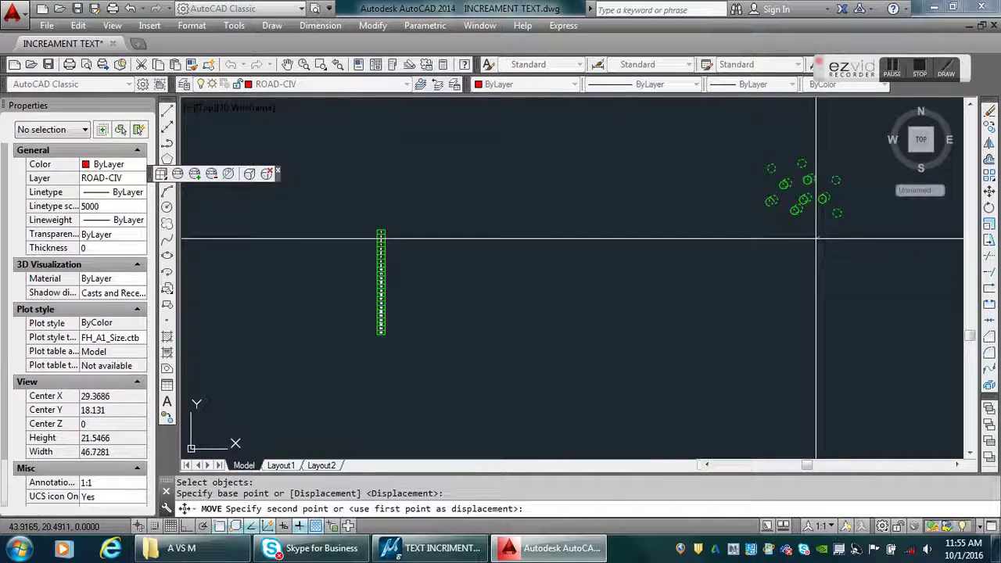
pyautogui.rightClick(456, 301)
pyautogui.press('Escape')
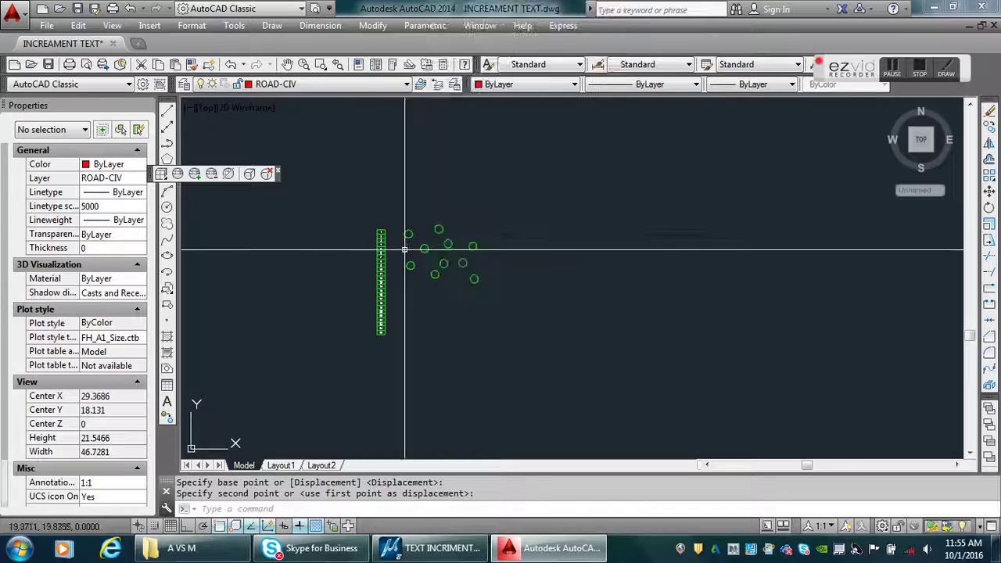
pyautogui.scroll(4, 438, 257)
pyautogui.press('Escape')
pyautogui.press('Escape')
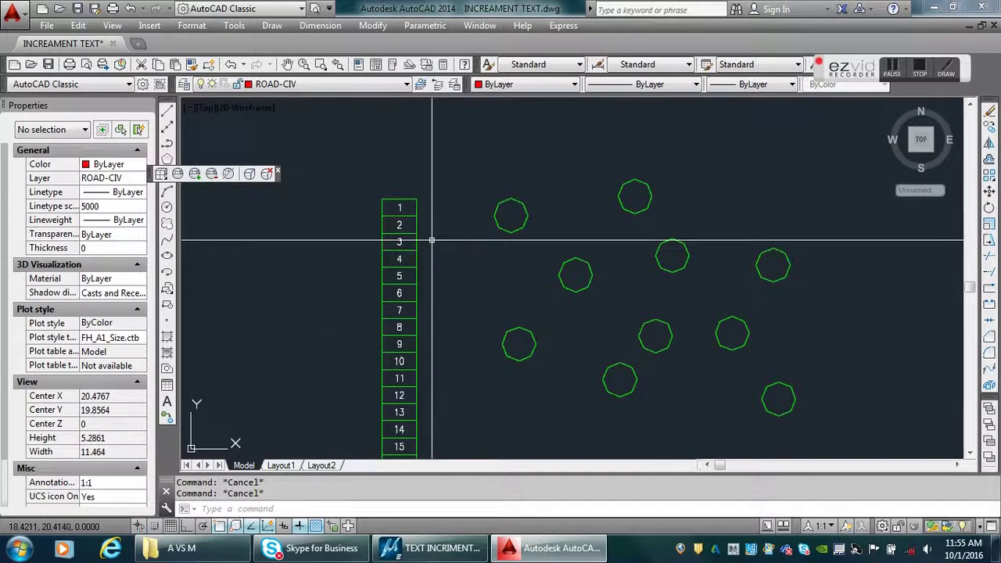
pyautogui.write('CO')
pyautogui.press('Return')
pyautogui.press('Escape')
pyautogui.press('Escape')
# Step: Copy the number 1 from the column's first cell to the centre of the nearest upper circle
pyautogui.write('CO')
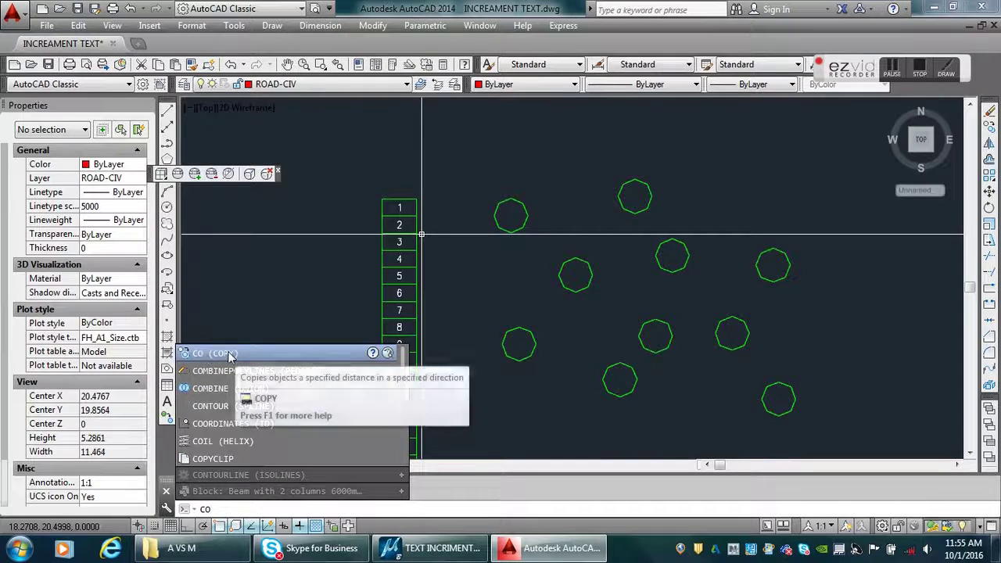
pyautogui.click(227, 354)
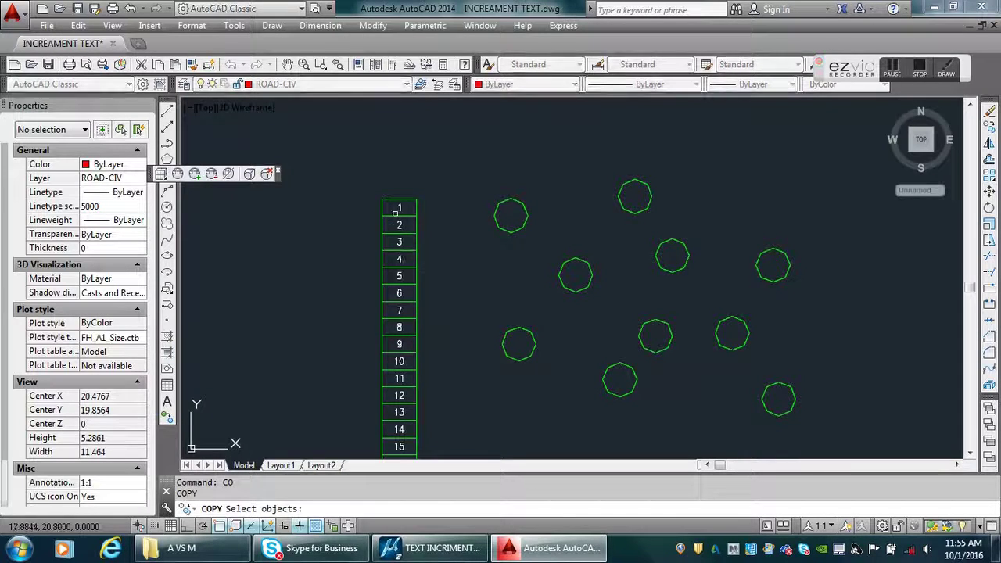
pyautogui.click(400, 207)
pyautogui.scroll(2, 399, 207)
pyautogui.press('Return')
pyautogui.click(399, 206)
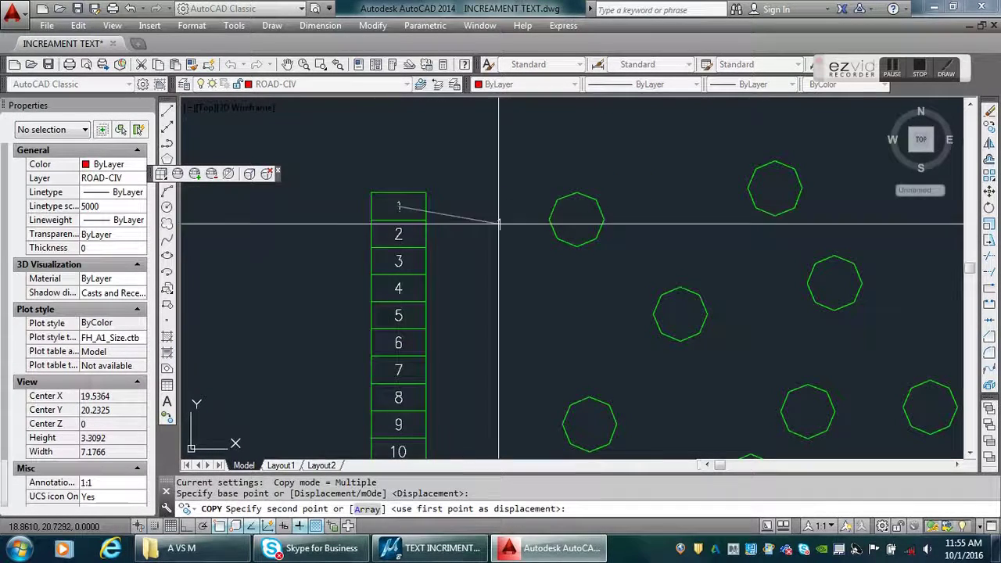
pyautogui.click(554, 225)
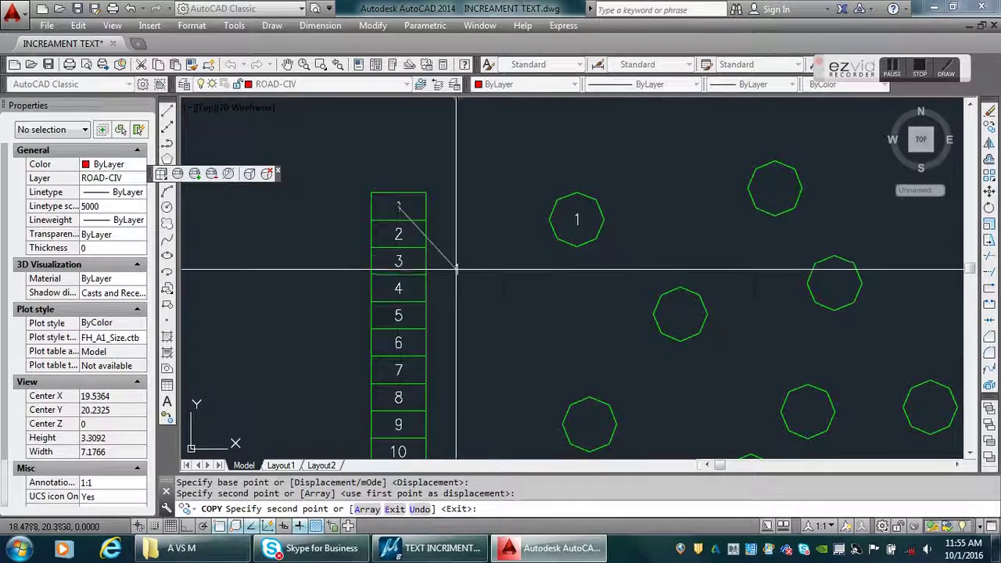
pyautogui.press('Escape')
# Step: Copy the number 2 from the column's second cell to the centre of the uppermost circle
pyautogui.press('Return')
pyautogui.click(395, 234)
pyautogui.press('Return')
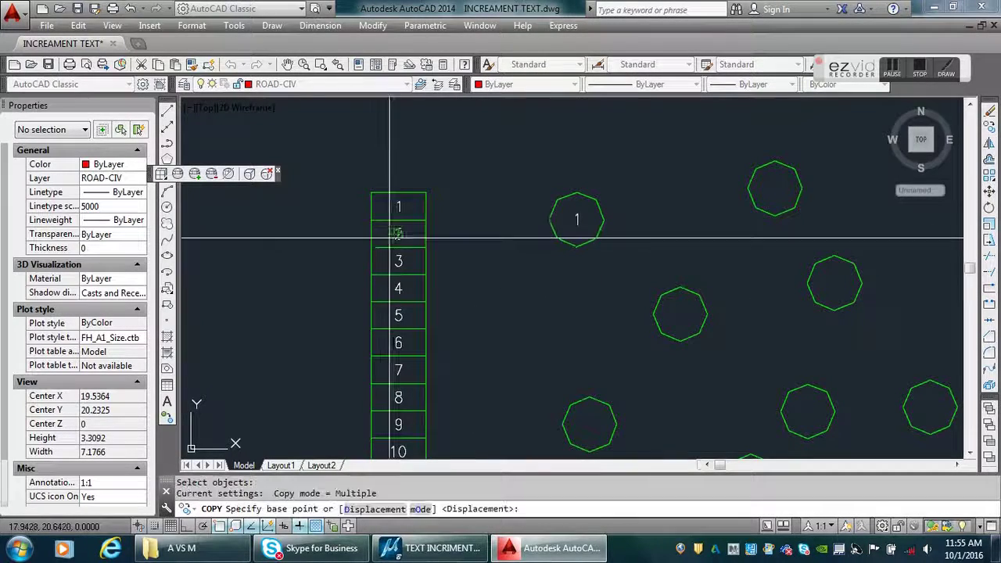
pyautogui.click(398, 233)
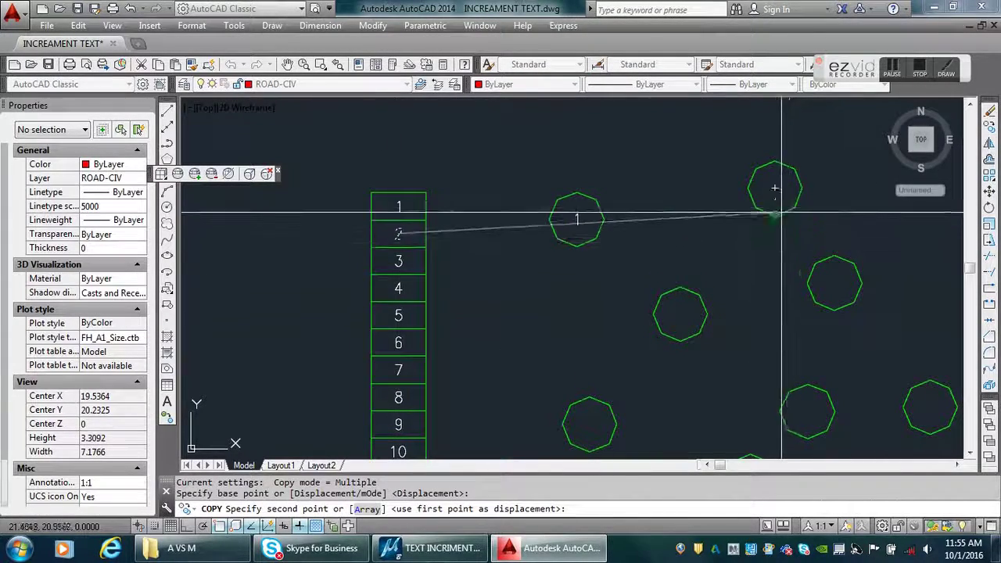
pyautogui.click(774, 189)
pyautogui.press('Escape')
pyautogui.press('Return')
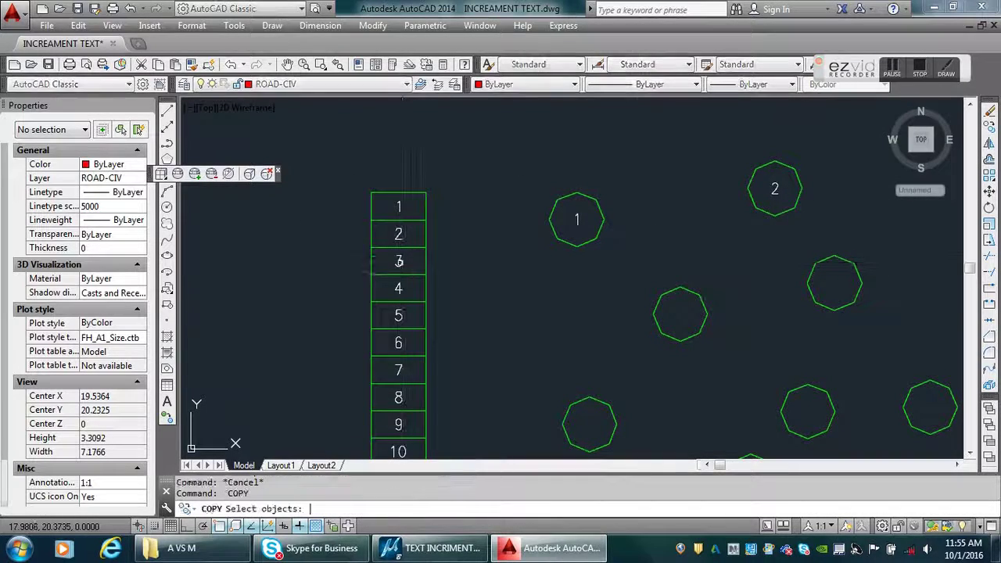
pyautogui.press('Escape')
# Step: Erase the number 2 from the uppermost circle
pyautogui.write('e')
pyautogui.press('Return')
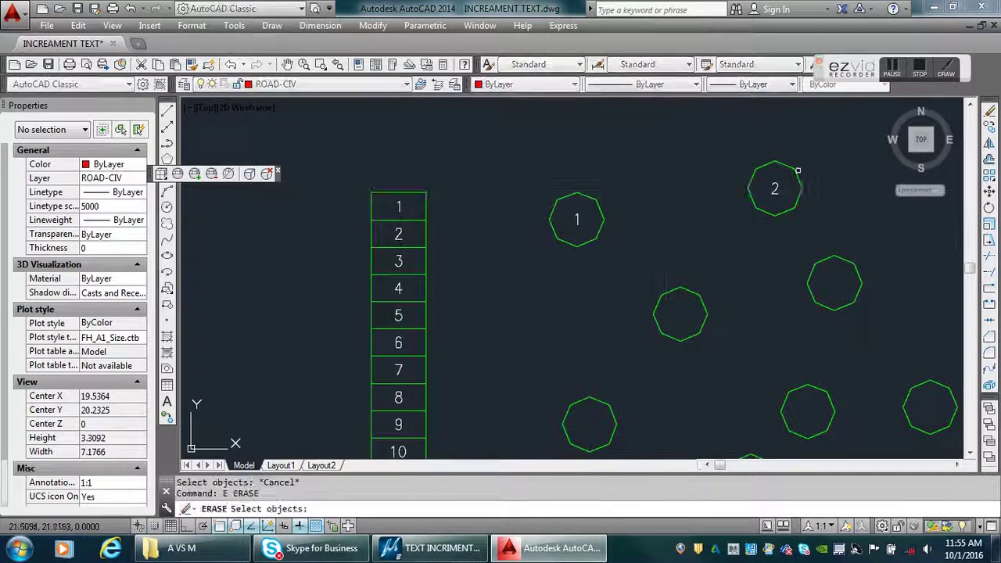
pyautogui.click(776, 186)
pyautogui.press('Return')
pyautogui.press('Escape')
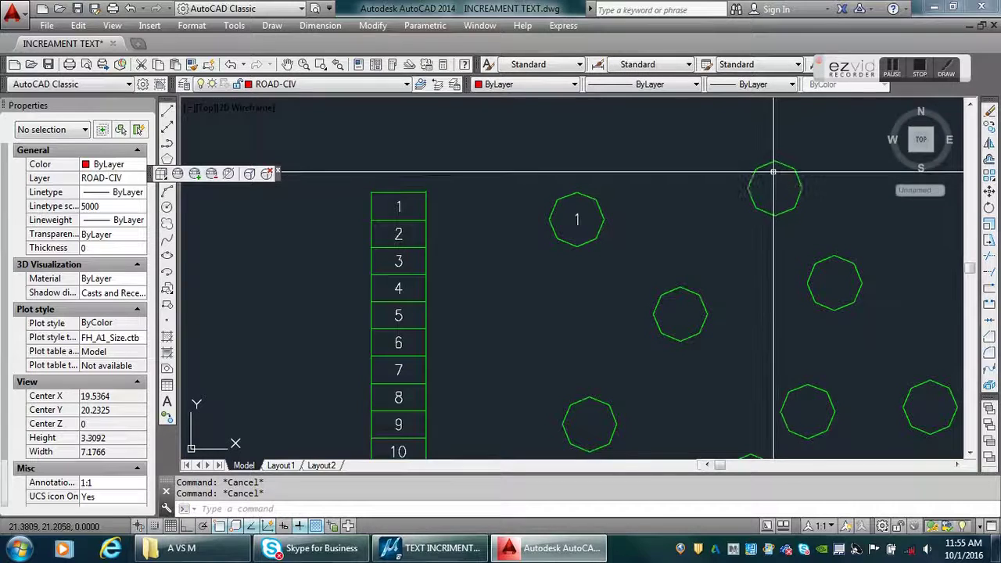
# Step: Undo the recent edits back through the copied circle numbers and the move of the circle group
pyautogui.write('u')
pyautogui.press('Return')
pyautogui.scroll(-6, 764, 168)
pyautogui.press('Return')
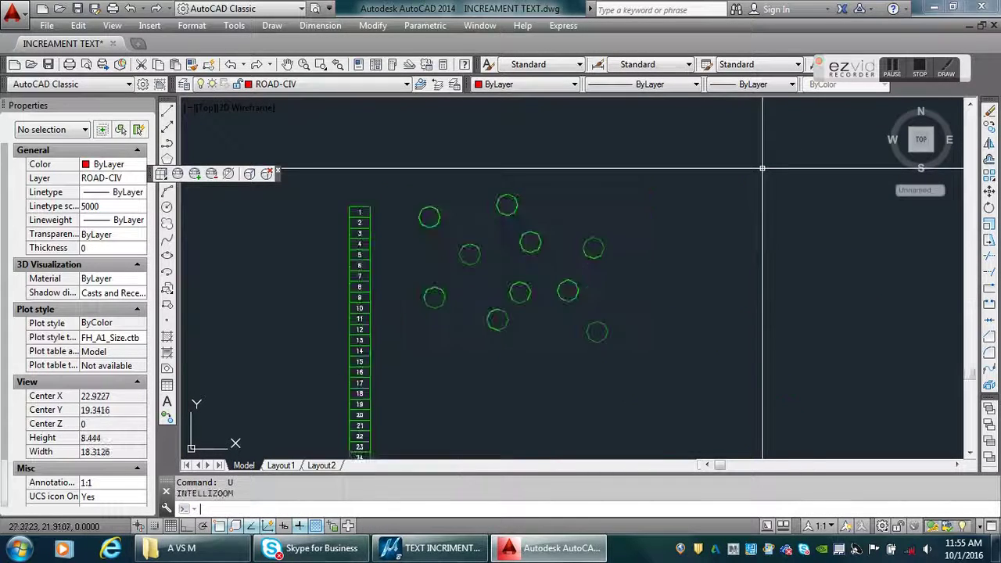
pyautogui.scroll(8, 377, 250)
pyautogui.press('Escape')
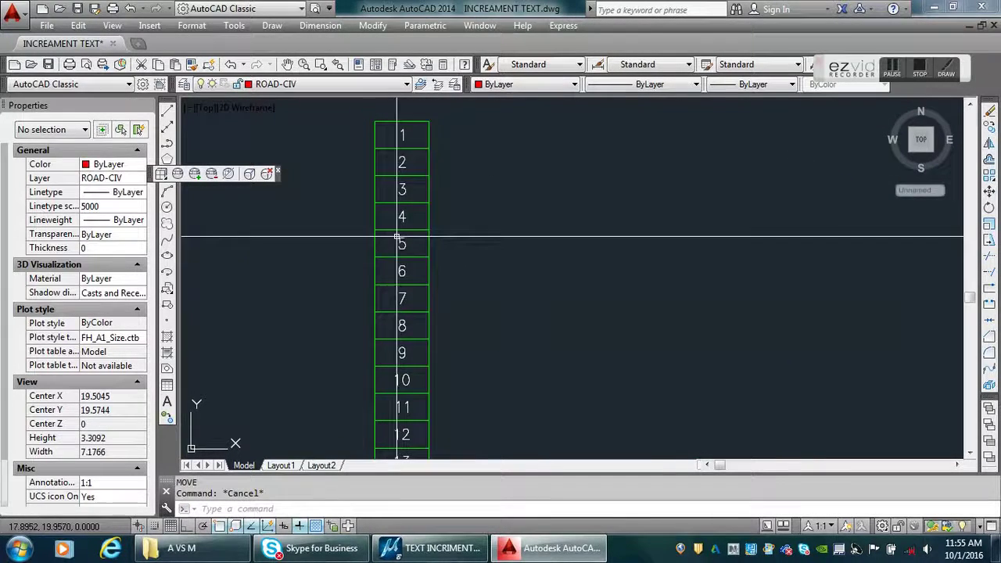
# Step: Copy the number 1 from the column's first cell to the centre of the upper-left circle in the distant group
pyautogui.write('co')
pyautogui.press('Return')
pyautogui.click(403, 133)
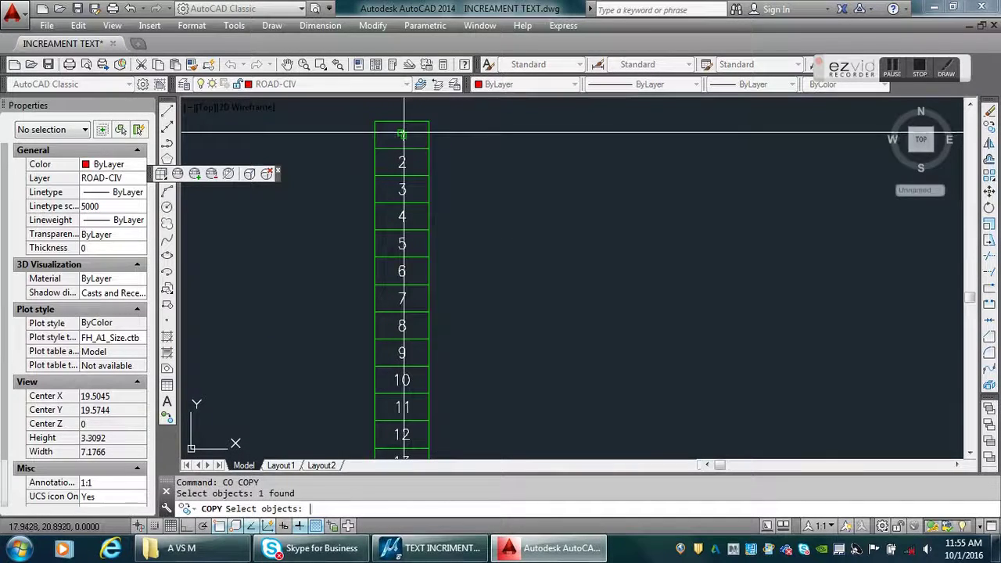
pyautogui.press('Return')
pyautogui.click(405, 130)
pyautogui.scroll(-3, 404, 130)
pyautogui.moveTo(530, 197); pyautogui.dragTo(614, 279, button='middle')
pyautogui.scroll(5, 626, 251)
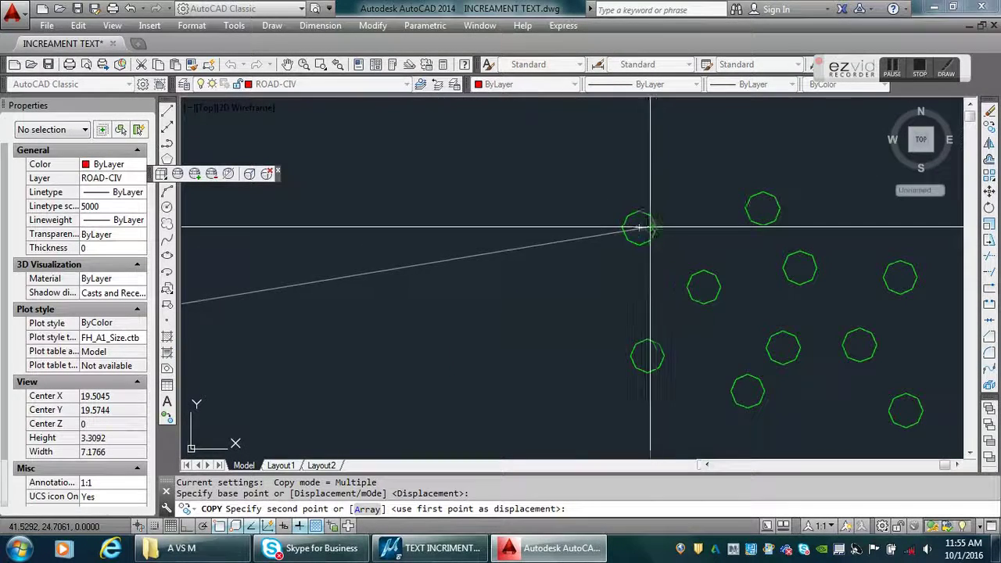
pyautogui.click(638, 226)
# Step: Place further copies of the number 1 at the centres of the remaining nine circles
pyautogui.click(764, 208)
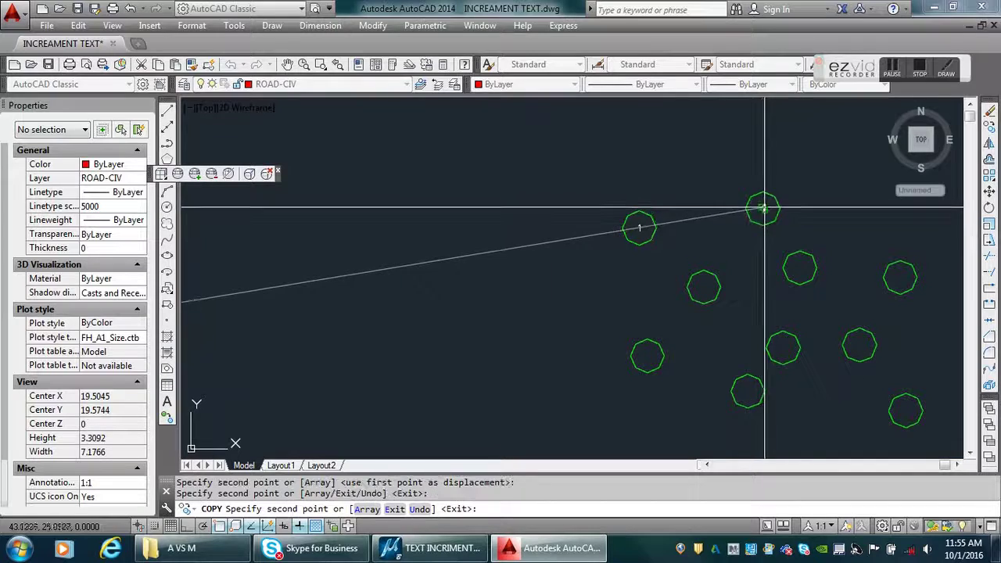
pyautogui.click(704, 286)
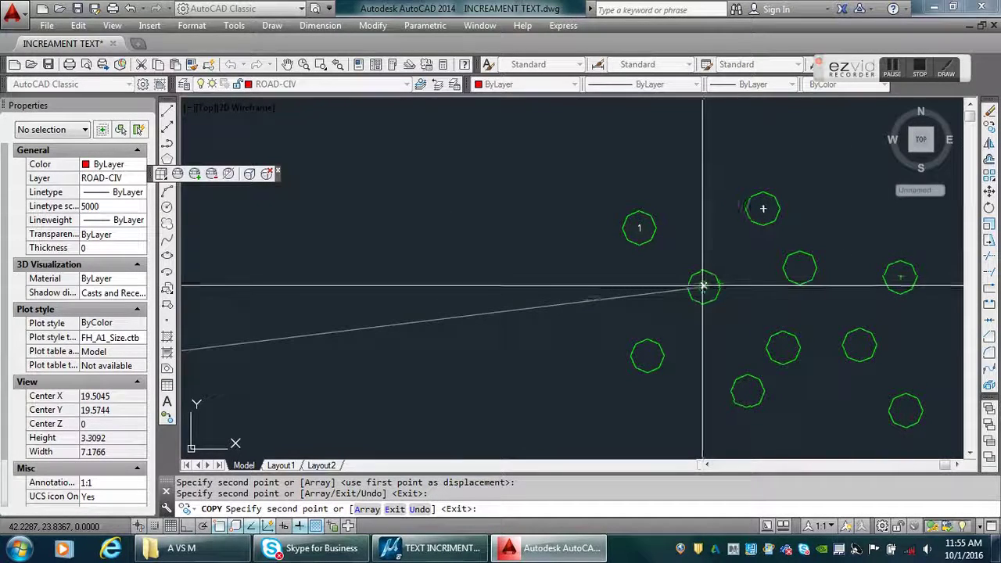
pyautogui.click(798, 262)
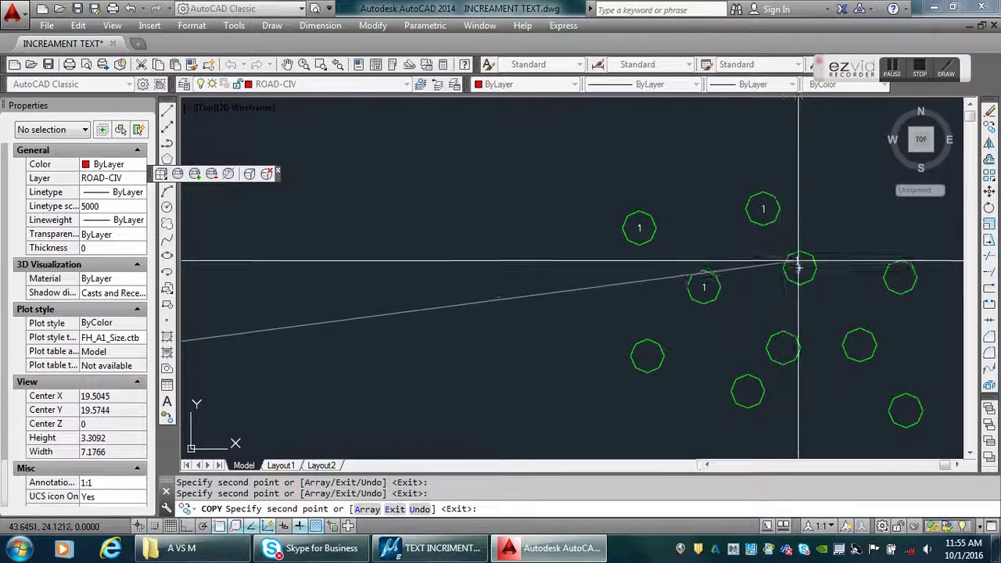
pyautogui.click(900, 277)
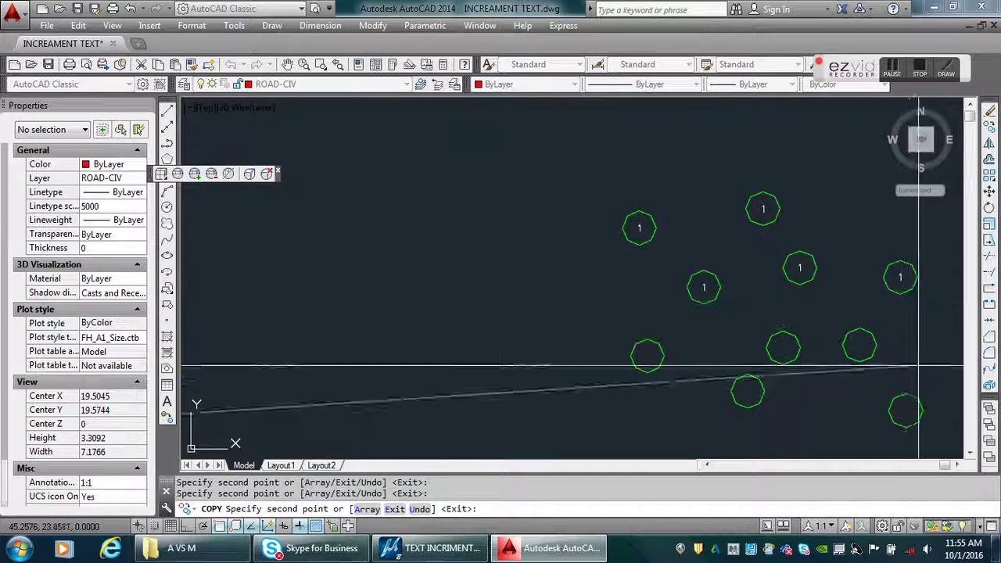
pyautogui.click(898, 403)
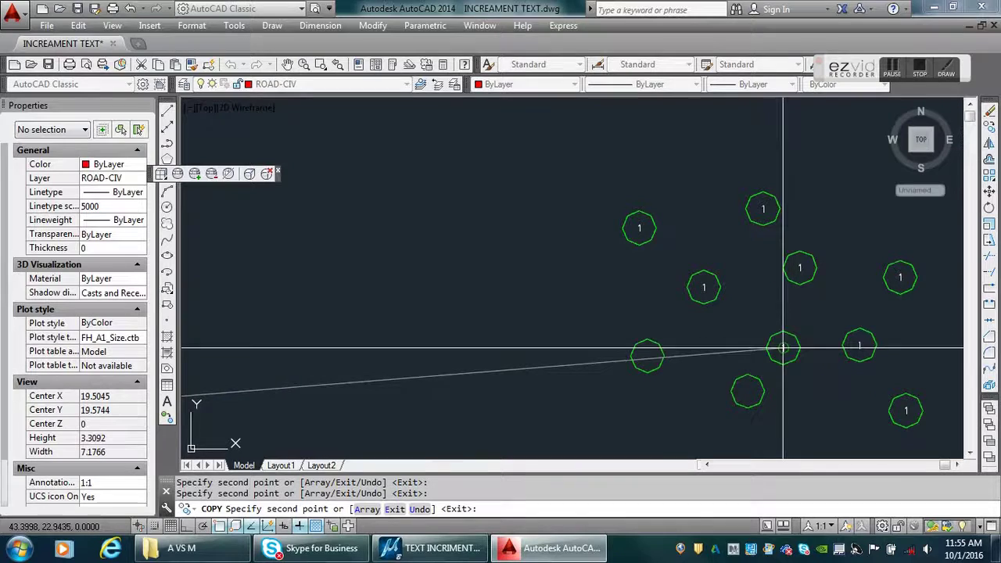
pyautogui.click(776, 342)
pyautogui.click(745, 389)
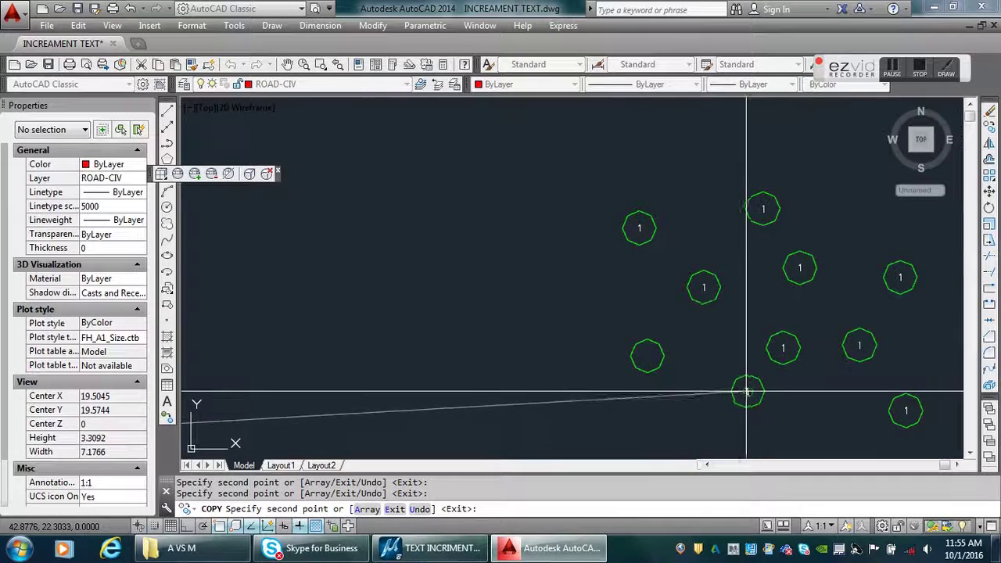
pyautogui.click(647, 356)
pyautogui.press('Escape')
# Step: Edit the circle texts to 2 in the uppermost circle, 3 in the circle below and between it and circle 1, and 4 in the circle beside that
pyautogui.write('E')
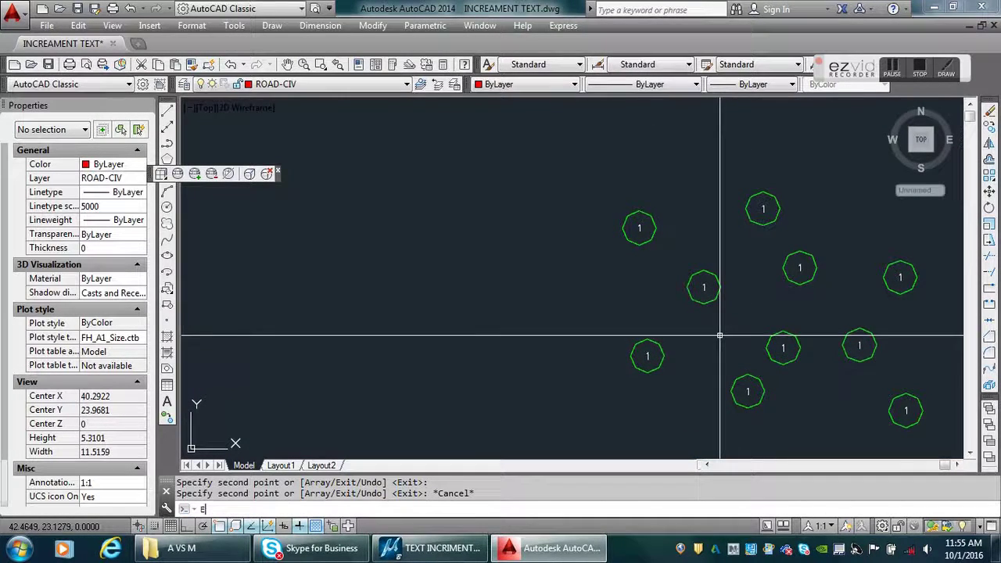
pyautogui.write('D')
pyautogui.press('Return')
pyautogui.click(763, 211)
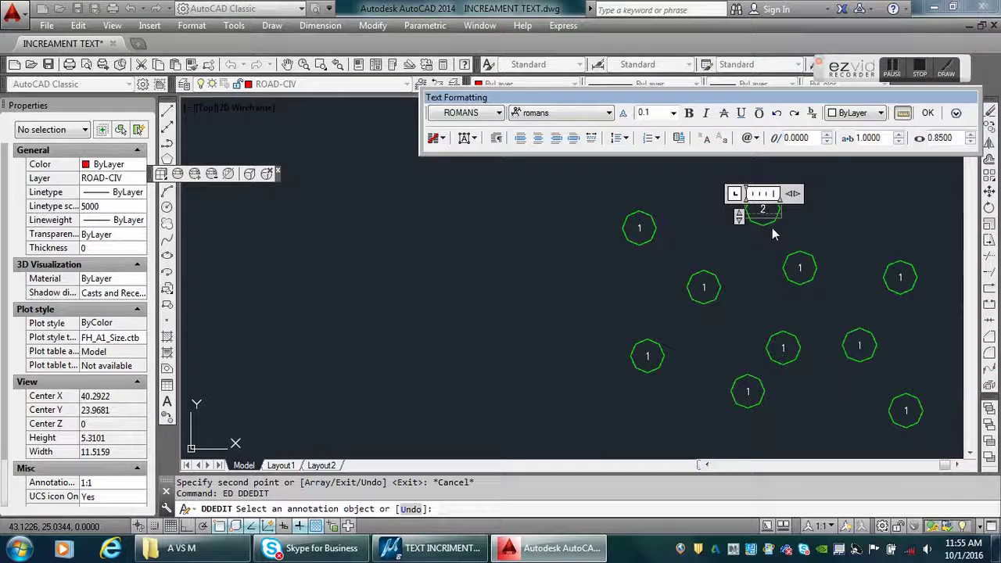
pyautogui.click(801, 252)
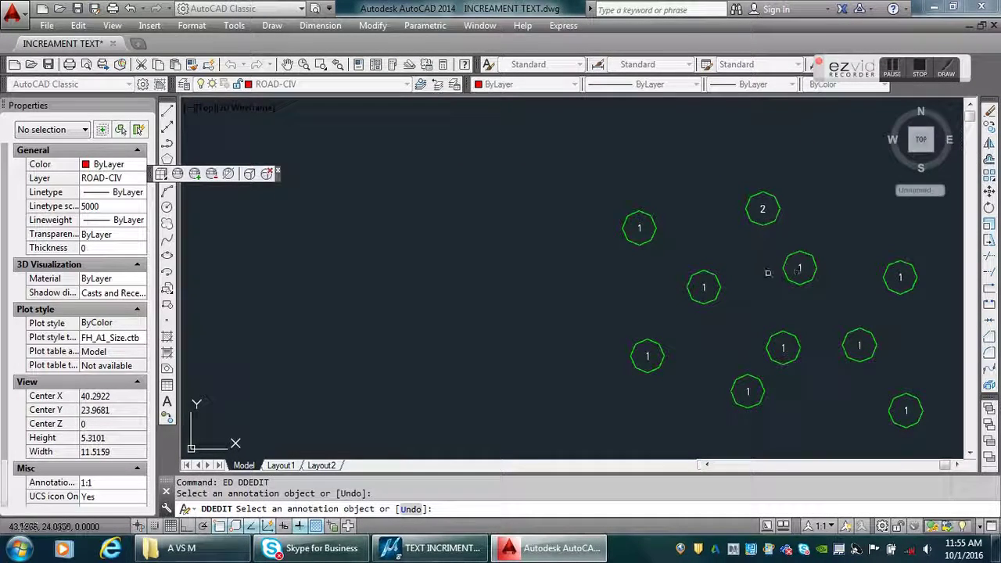
pyautogui.click(704, 288)
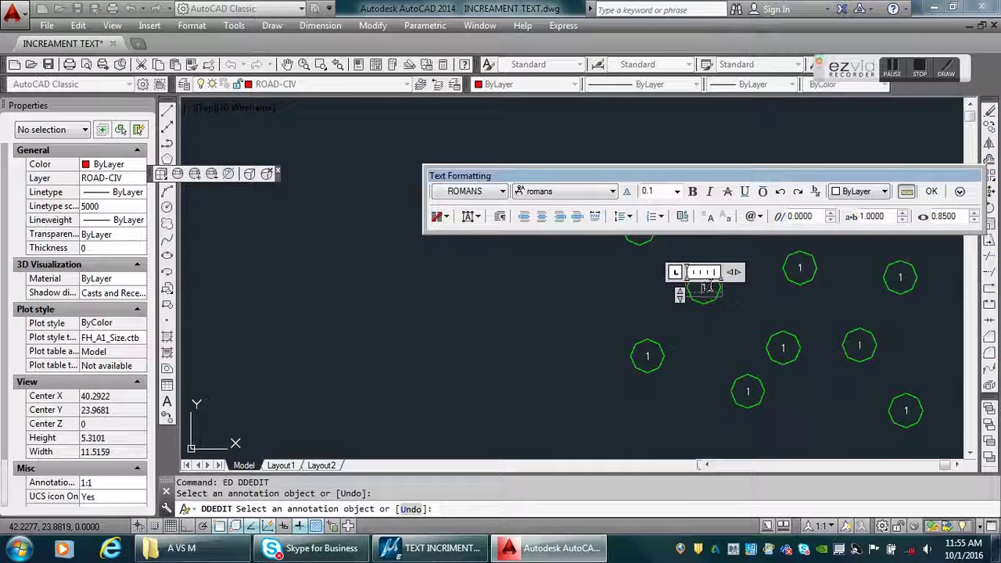
pyautogui.write('3')
pyautogui.click(774, 288)
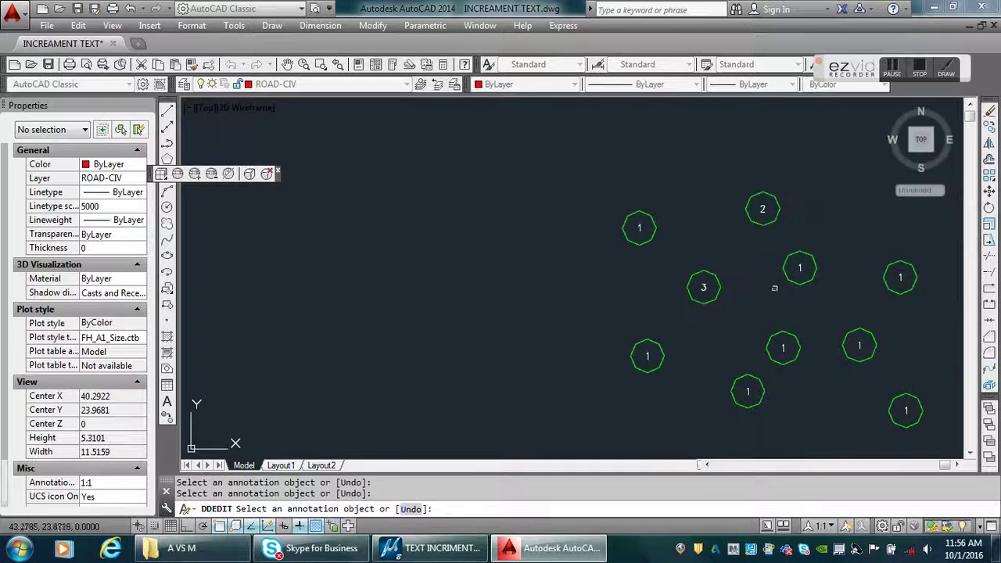
pyautogui.click(798, 269)
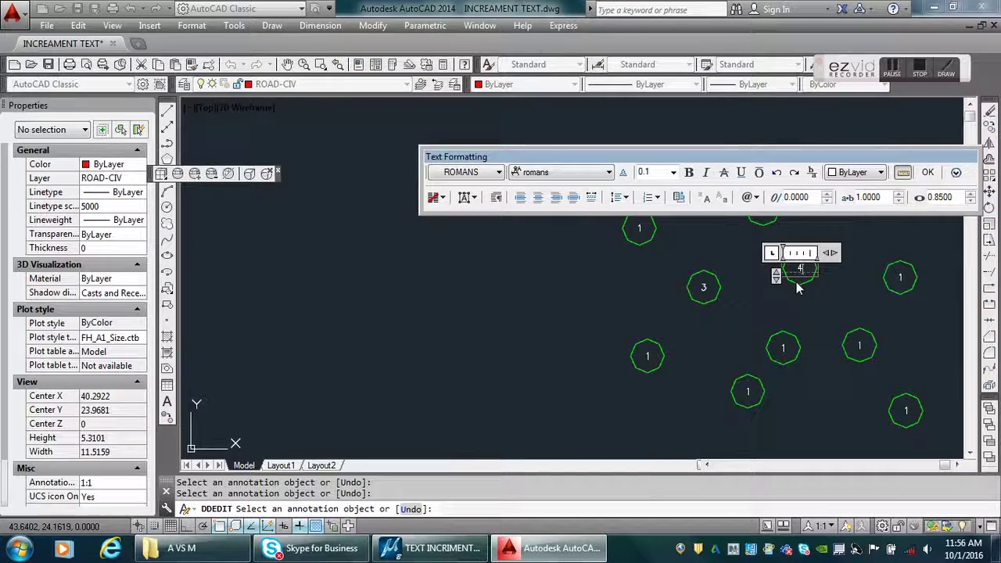
pyautogui.click(831, 318)
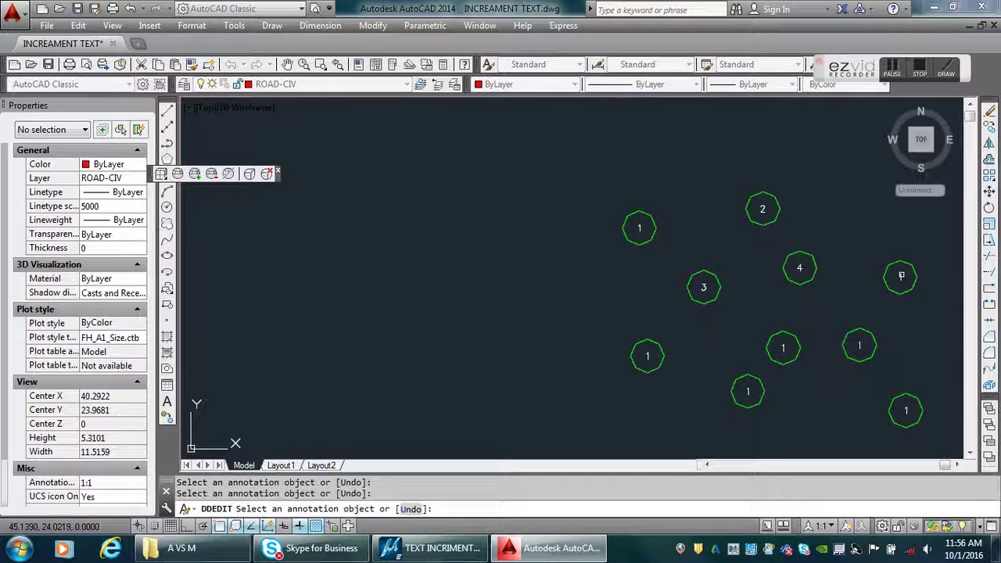
# Step: Edit the texts of the three rightmost circles to 5, 6 and 7, from the upper one down to the lowest
pyautogui.click(901, 277)
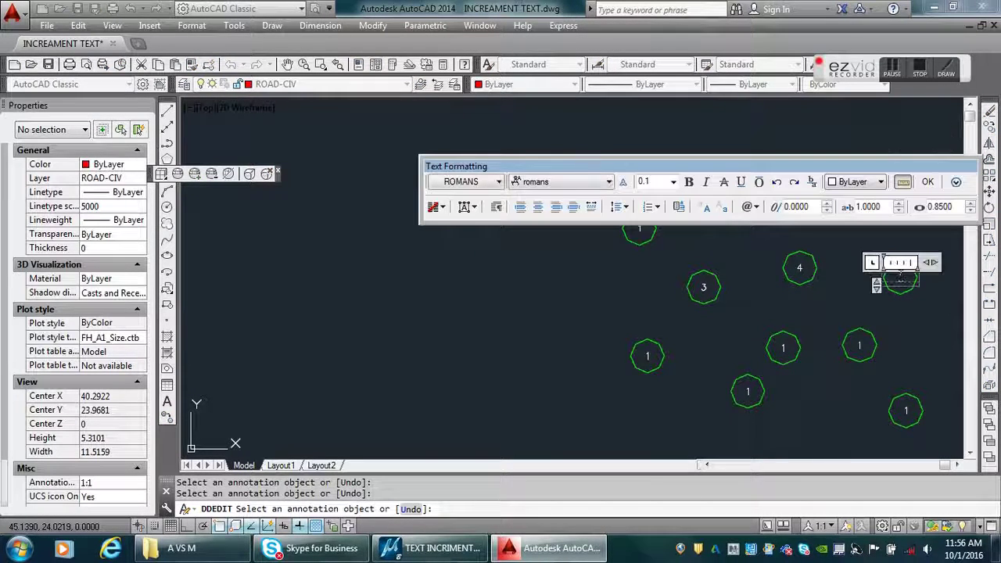
pyautogui.click(886, 321)
pyautogui.click(858, 344)
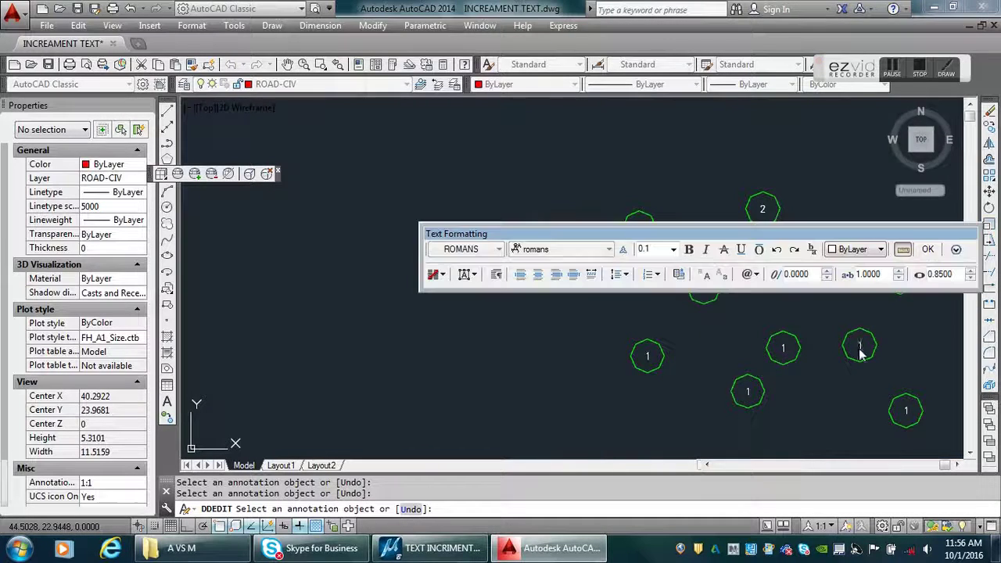
pyautogui.write('6')
pyautogui.click(860, 338)
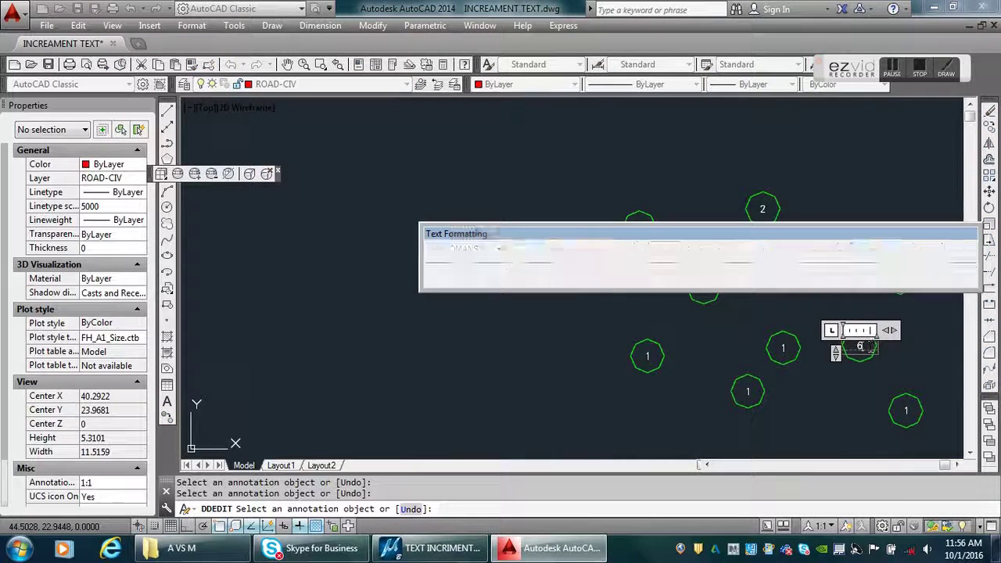
pyautogui.click(905, 411)
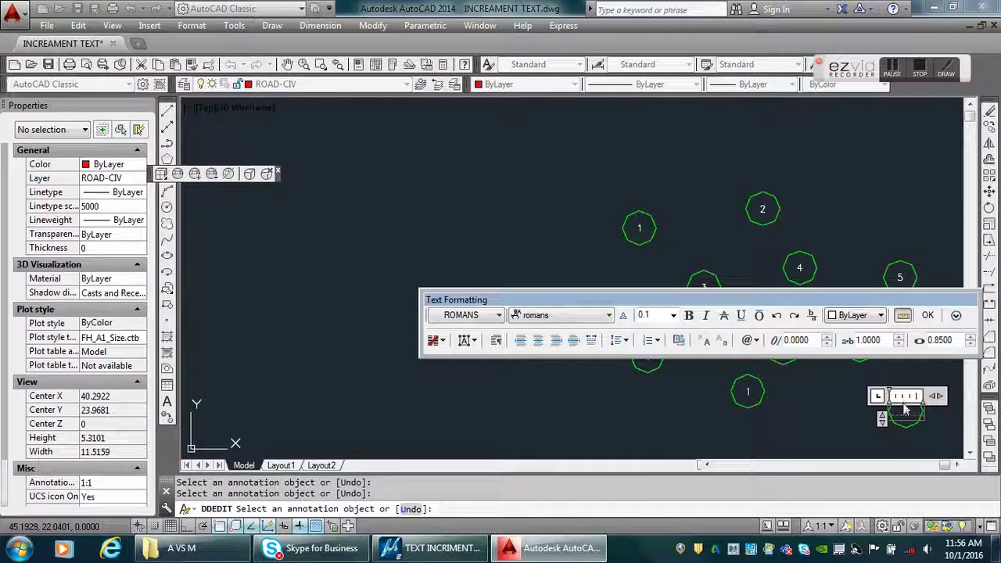
pyautogui.write('7')
pyautogui.click(857, 425)
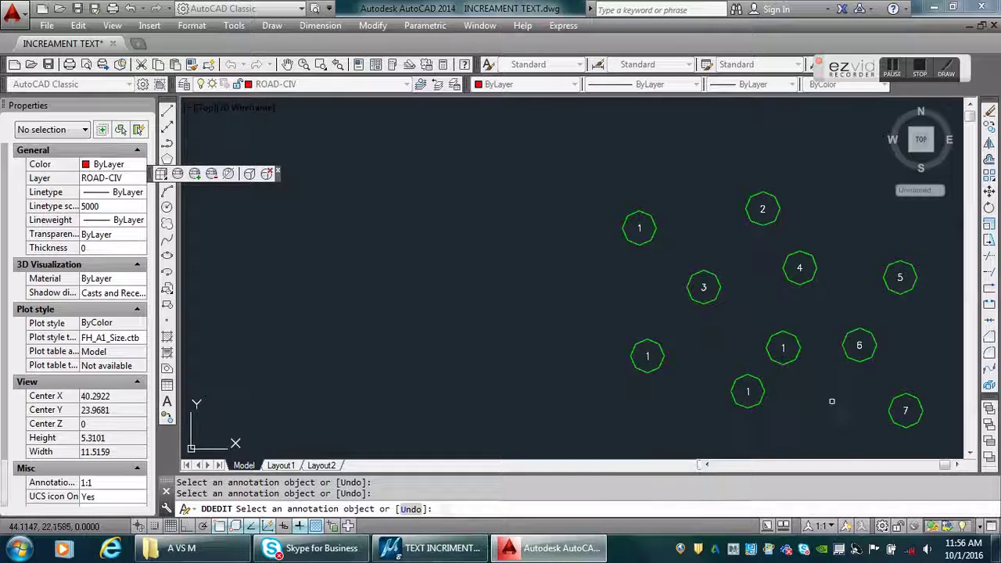
# Step: Edit the remaining three circle texts to 8, 9 and 10, going from circle 6 toward the lower-left circle, and switch to MicroStation
pyautogui.click(781, 349)
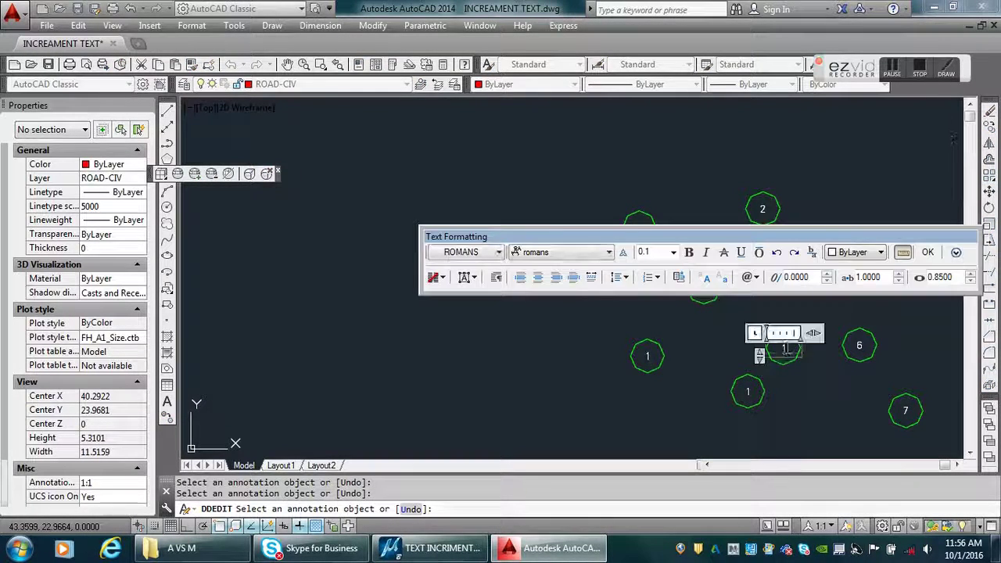
pyautogui.click(781, 393)
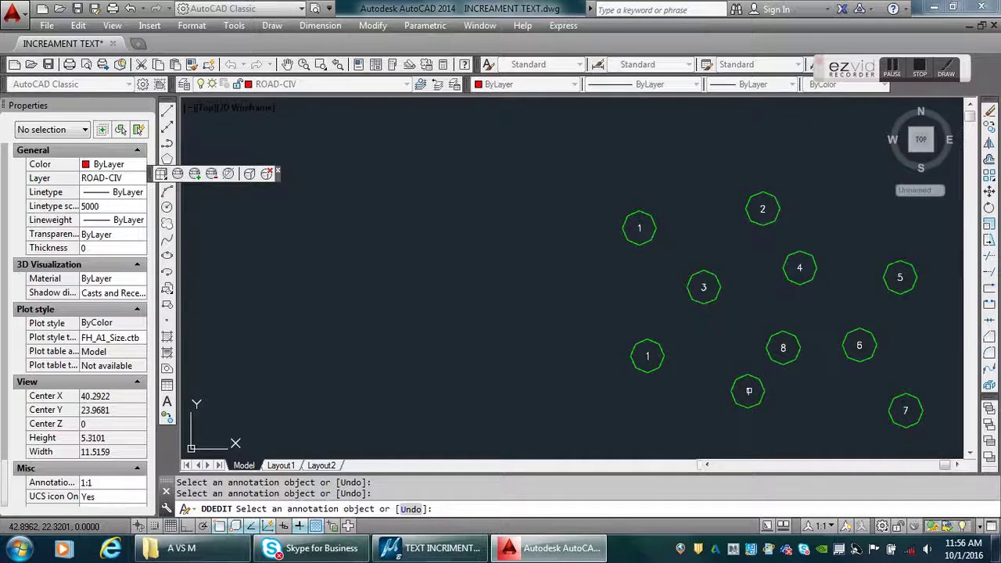
pyautogui.click(748, 391)
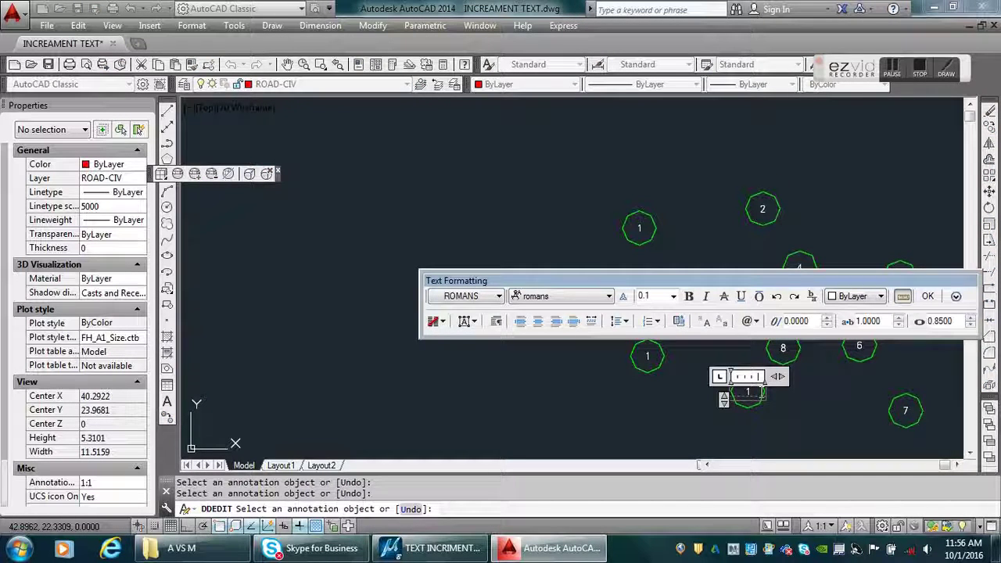
pyautogui.click(751, 413)
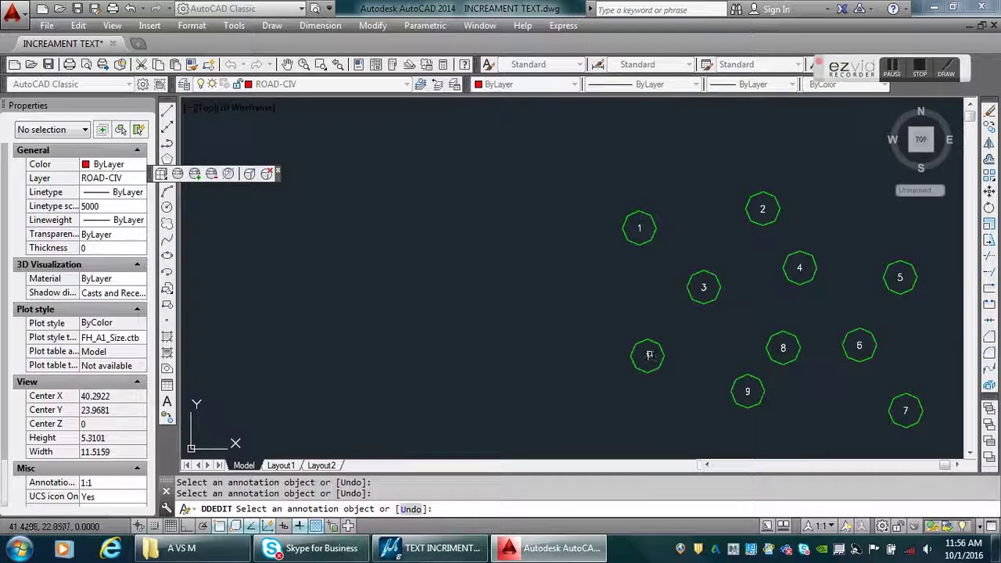
pyautogui.click(649, 355)
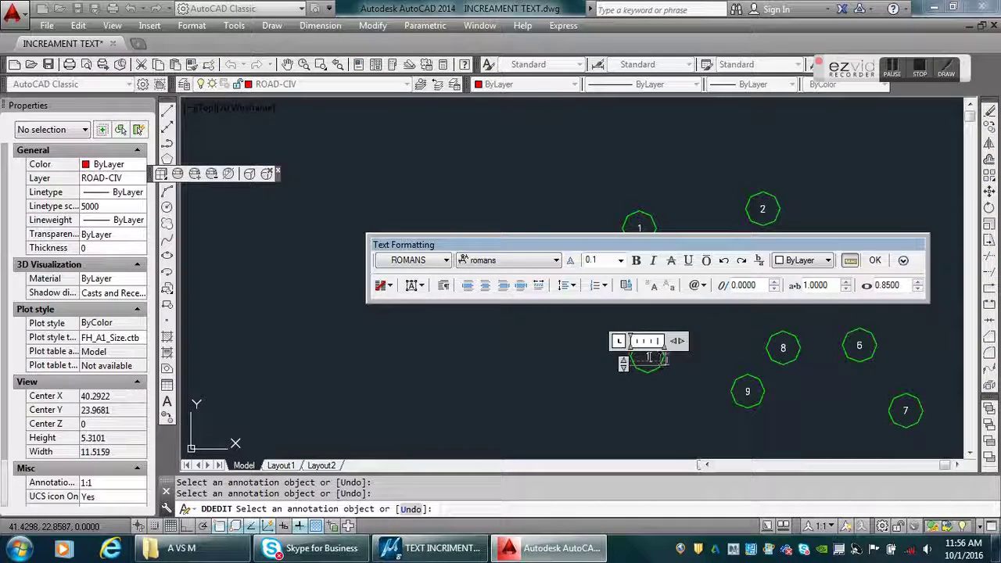
pyautogui.click(675, 383)
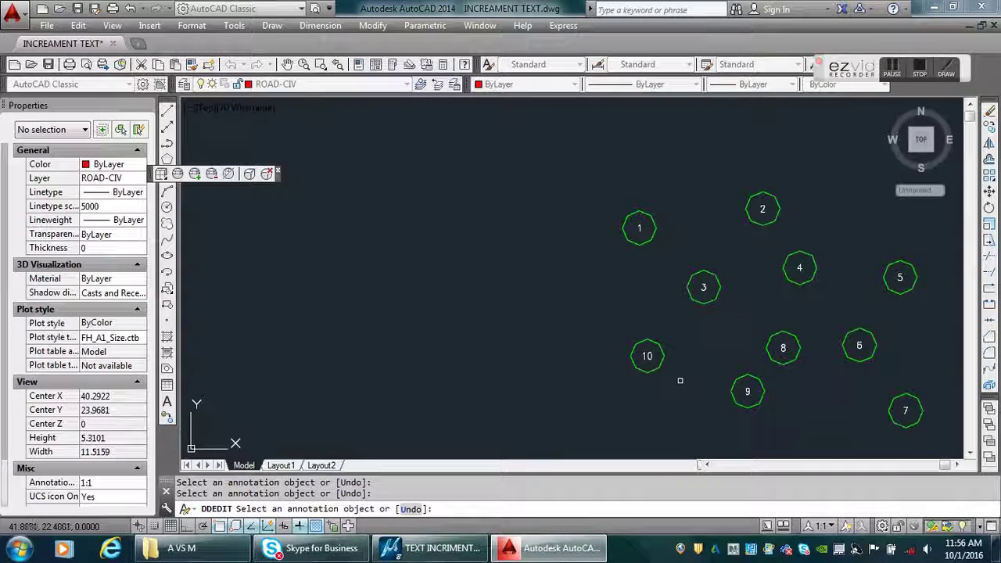
pyautogui.moveTo(706, 377); pyautogui.dragTo(622, 343, button='middle')
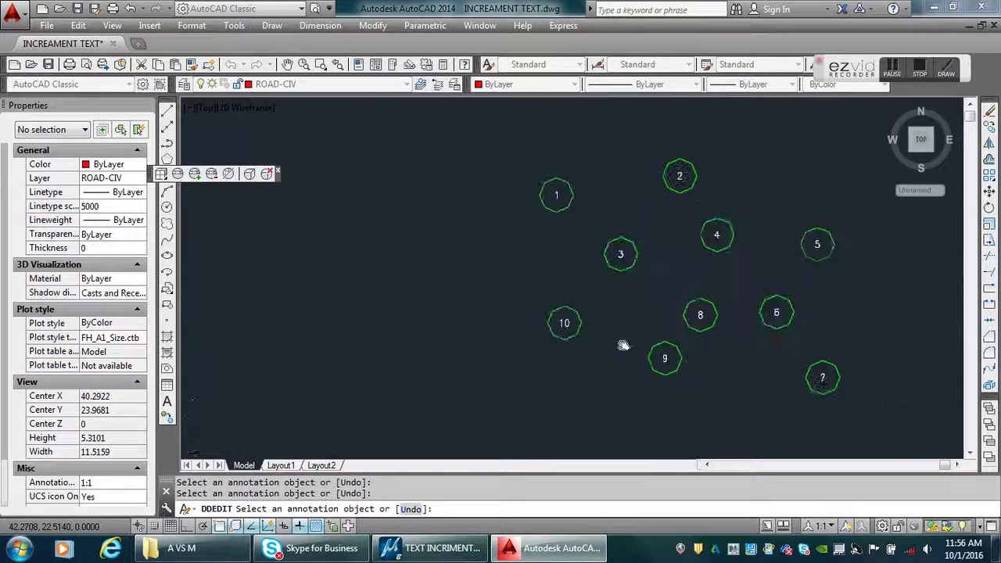
pyautogui.click(437, 552)
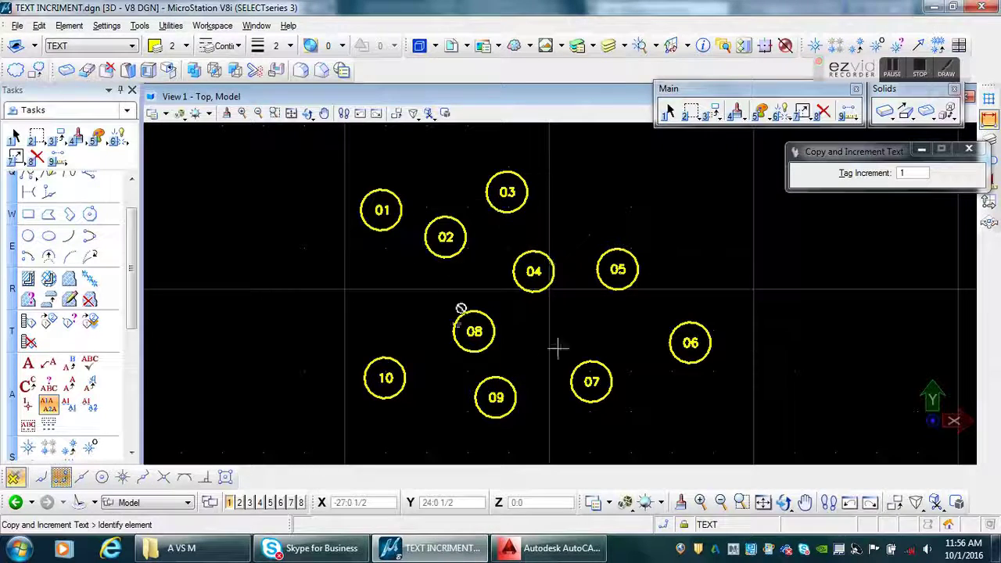
# Step: Switch to AutoCAD, end the text editing command and review the numbered circles and the 25-cell column
pyautogui.click(557, 548)
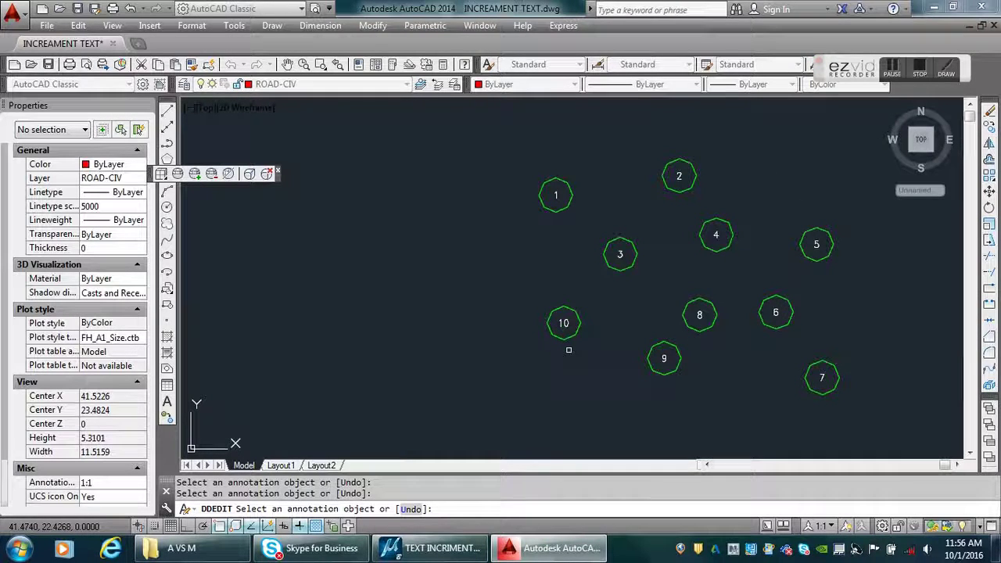
pyautogui.press('Escape')
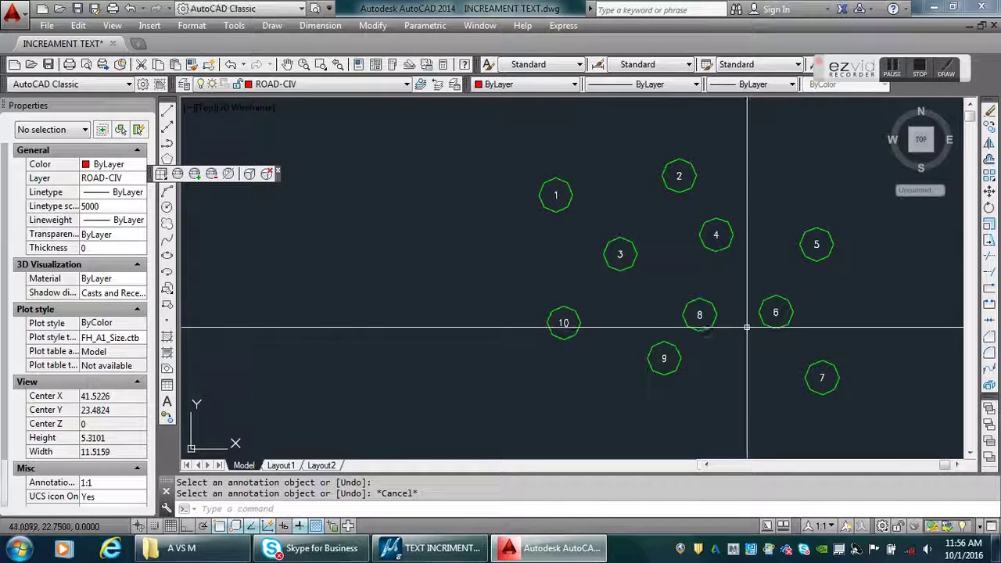
pyautogui.scroll(-5, 732, 322)
pyautogui.moveTo(736, 314); pyautogui.dragTo(812, 252, button='middle')
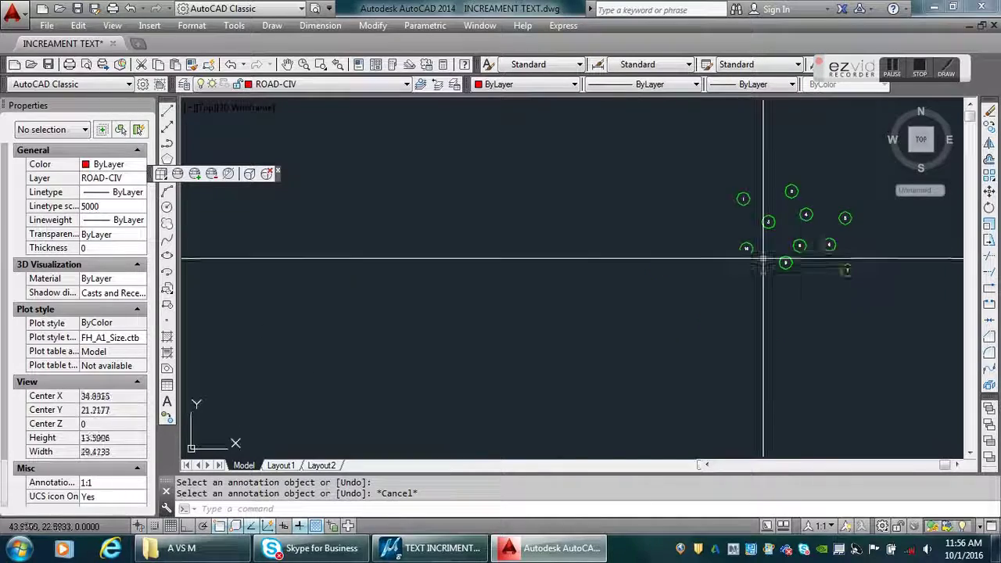
pyautogui.scroll(-3, 762, 258)
pyautogui.moveTo(651, 259); pyautogui.dragTo(778, 233, button='middle')
pyautogui.scroll(5, 505, 317)
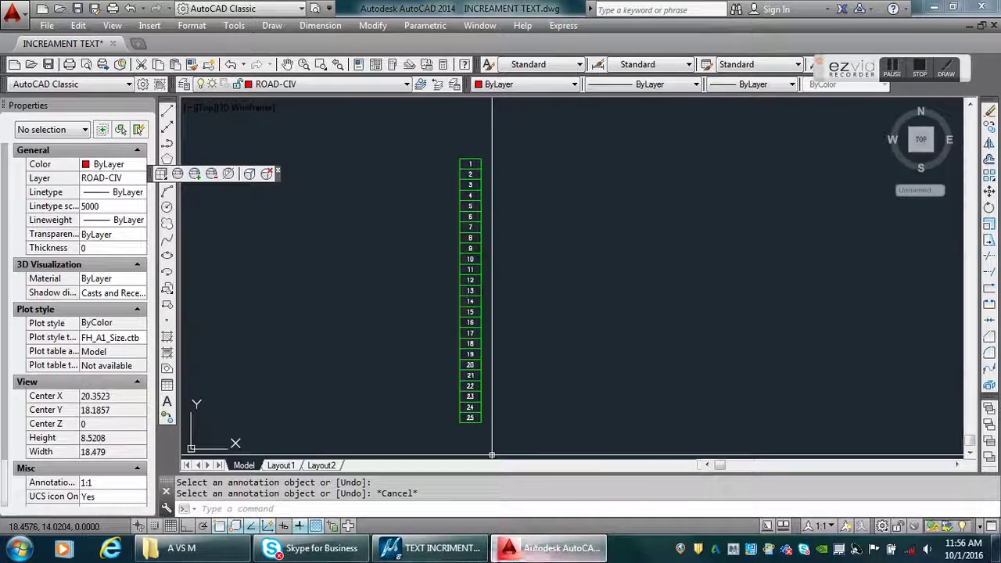
# Step: Switch to MicroStation and examine the numbering of the 25-cell column down to its last cell
pyautogui.click(462, 549)
pyautogui.scroll(-5, 486, 250)
pyautogui.moveTo(540, 269); pyautogui.dragTo(997, 245, button='middle')
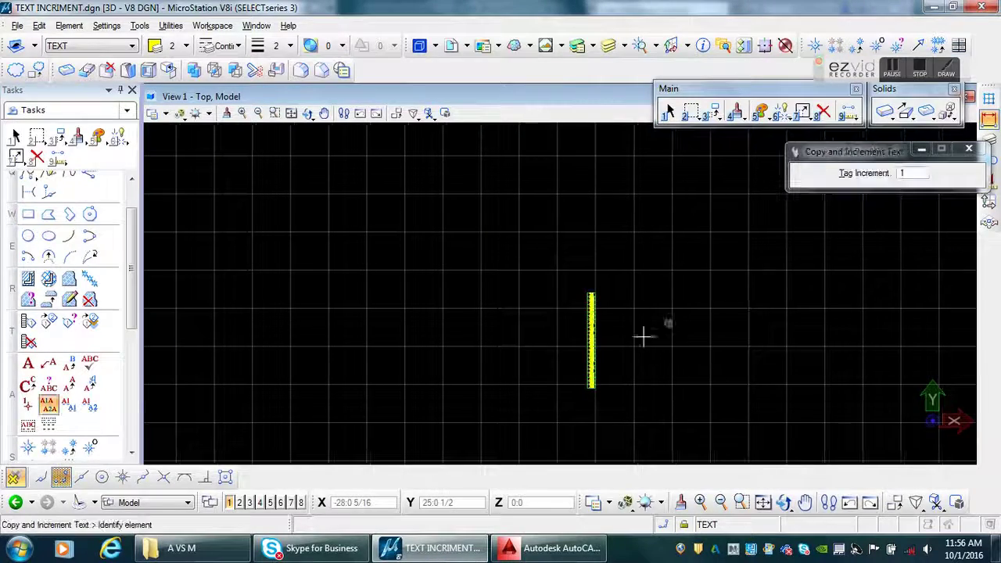
pyautogui.scroll(6, 600, 304)
pyautogui.scroll(-5, 601, 304)
pyautogui.moveTo(609, 378); pyautogui.dragTo(597, 295, button='middle')
pyautogui.scroll(2, 604, 255)
pyautogui.moveTo(604, 254); pyautogui.dragTo(592, 300, button='middle')
pyautogui.moveTo(561, 456); pyautogui.dragTo(579, 280, button='middle')
pyautogui.scroll(5, 577, 280)
pyautogui.scroll(-5, 577, 279)
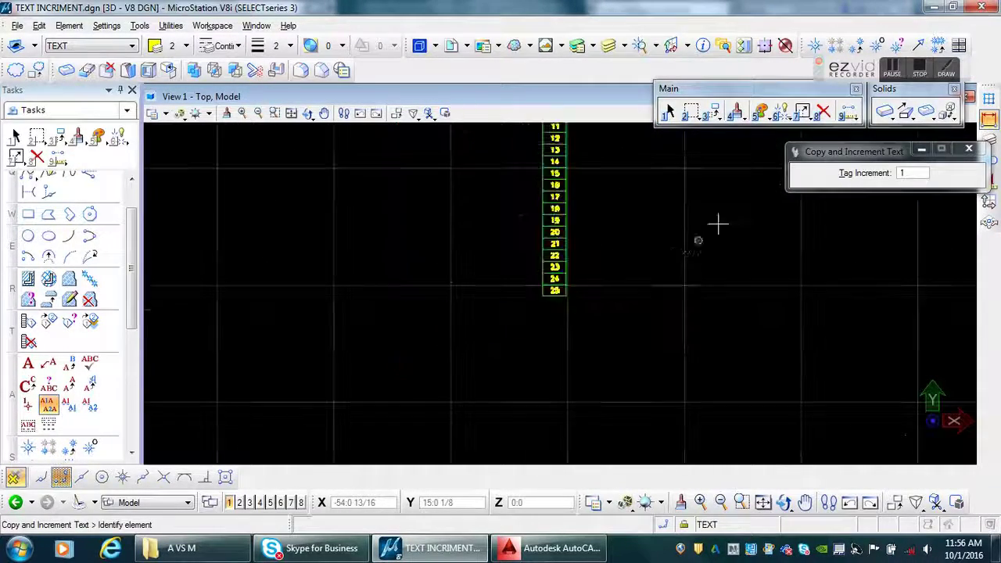
# Step: Examine the numbering of the scattered circles, then return to an overview of the whole numbered column
pyautogui.moveTo(790, 180); pyautogui.dragTo(393, 376, button='middle')
pyautogui.moveTo(782, 218); pyautogui.dragTo(438, 352, button='middle')
pyautogui.moveTo(754, 249); pyautogui.dragTo(415, 441, button='middle')
pyautogui.scroll(4, 777, 339)
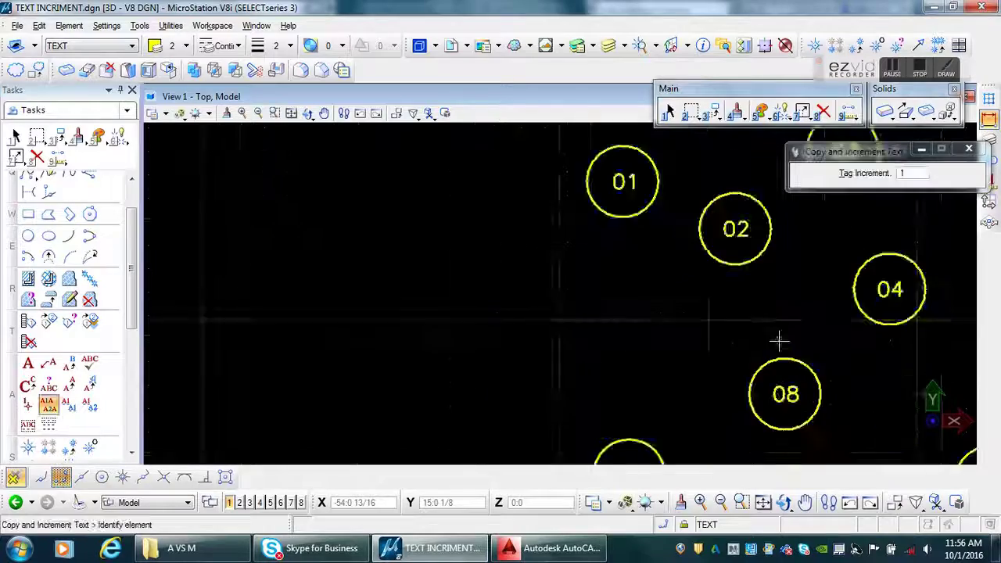
pyautogui.moveTo(778, 340); pyautogui.dragTo(496, 286, button='middle')
pyautogui.scroll(-5, 550, 290)
pyautogui.scroll(-4, 450, 305)
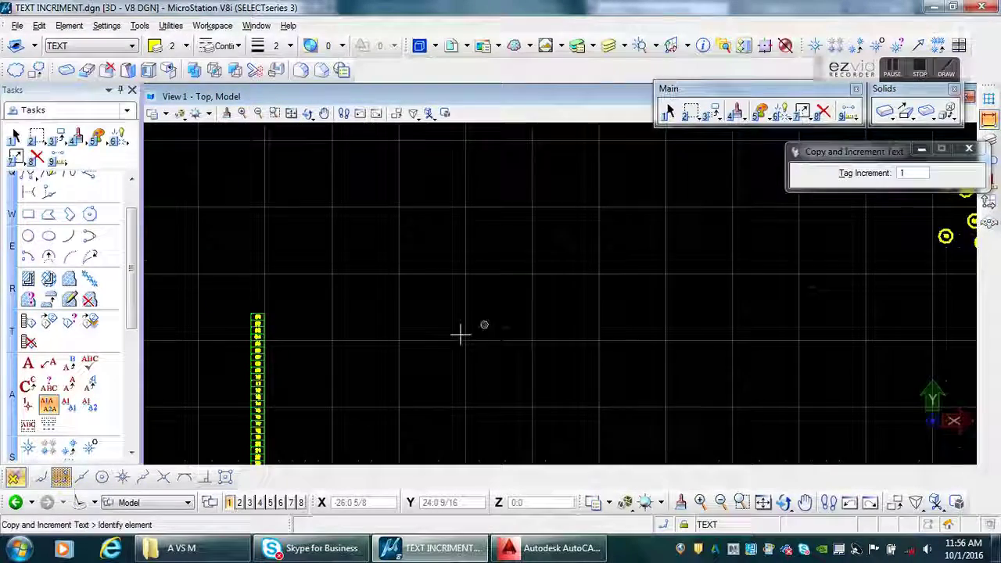
pyautogui.moveTo(461, 333); pyautogui.dragTo(599, 187, button='middle')
pyautogui.click(919, 74)
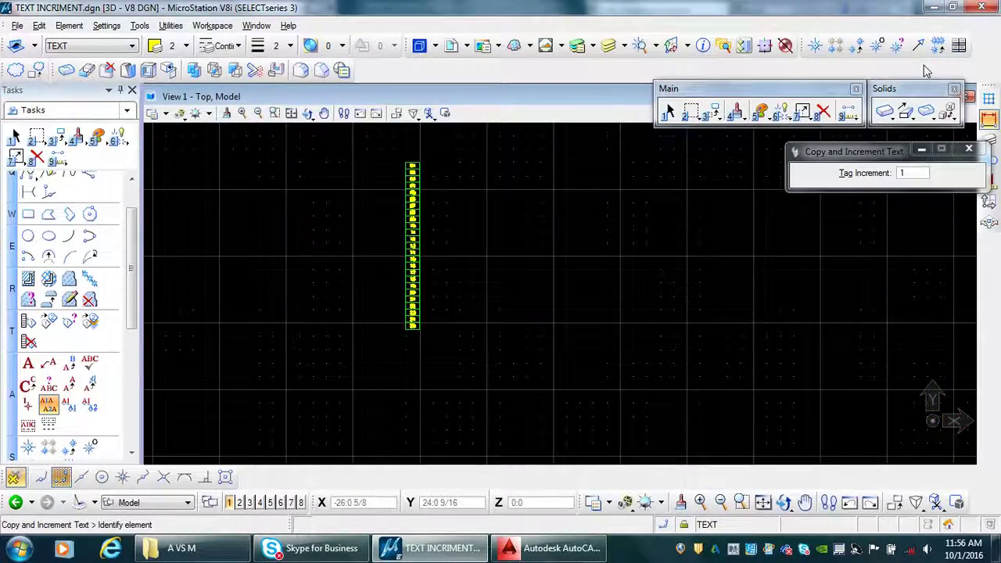